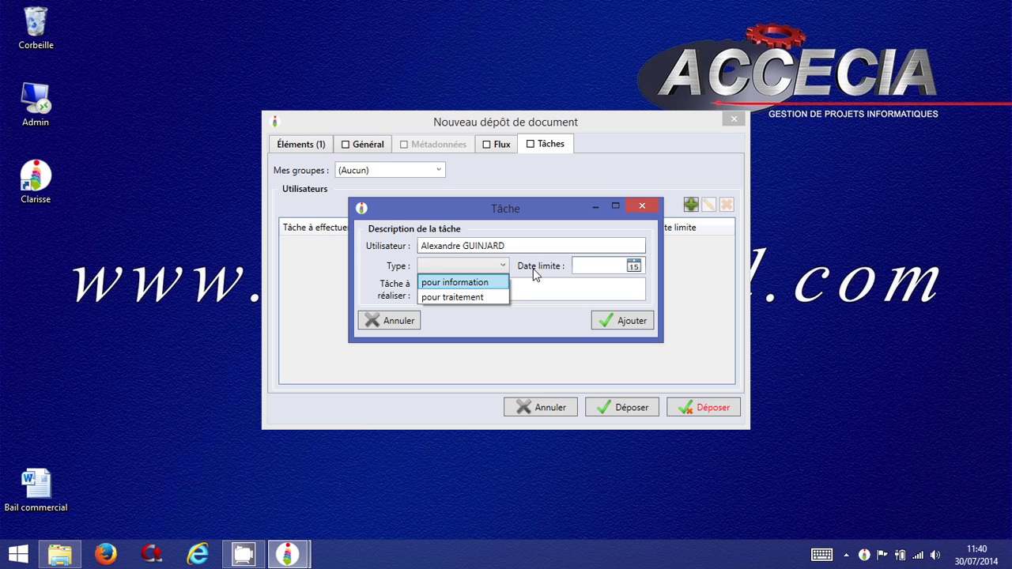
- Set the task type to "pour traitement" and its deadline to 03/08/2015
{"action": "left_click", "coordinate": [473, 298]}
{"action": "left_click", "coordinate": [582, 264]}
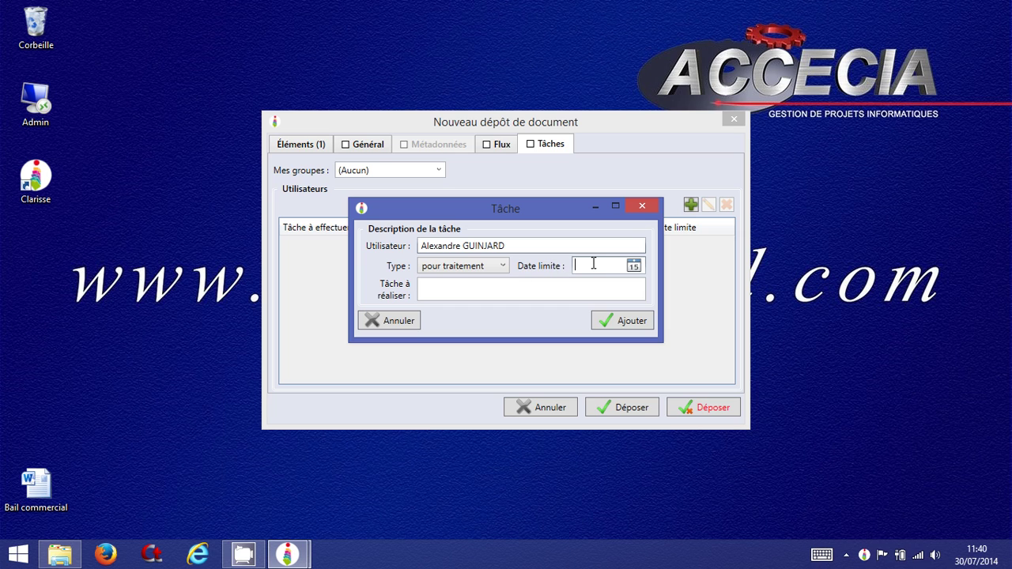
{"action": "left_click", "coordinate": [634, 268]}
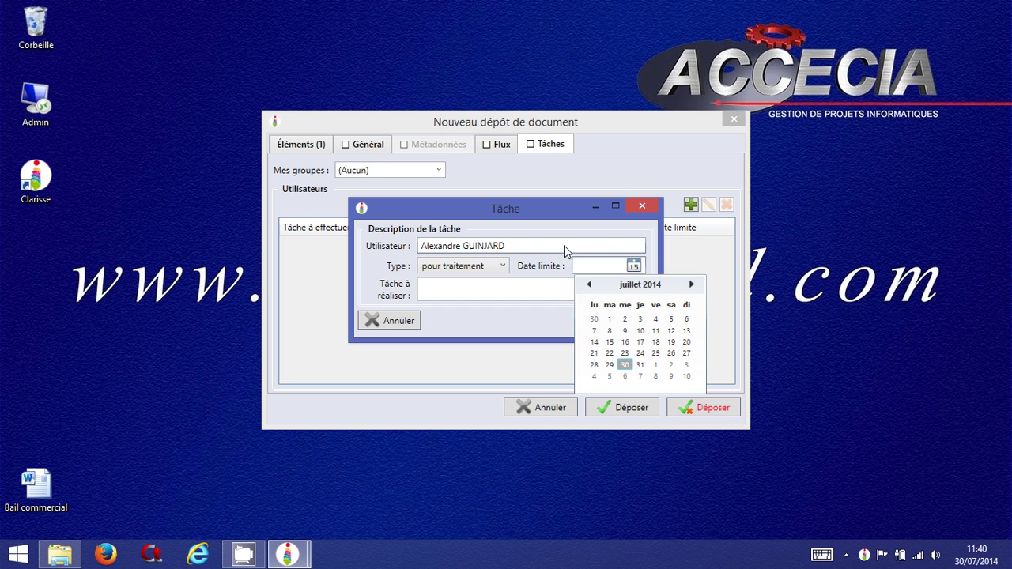
{"action": "left_click", "coordinate": [637, 286]}
{"action": "left_click", "coordinate": [647, 286]}
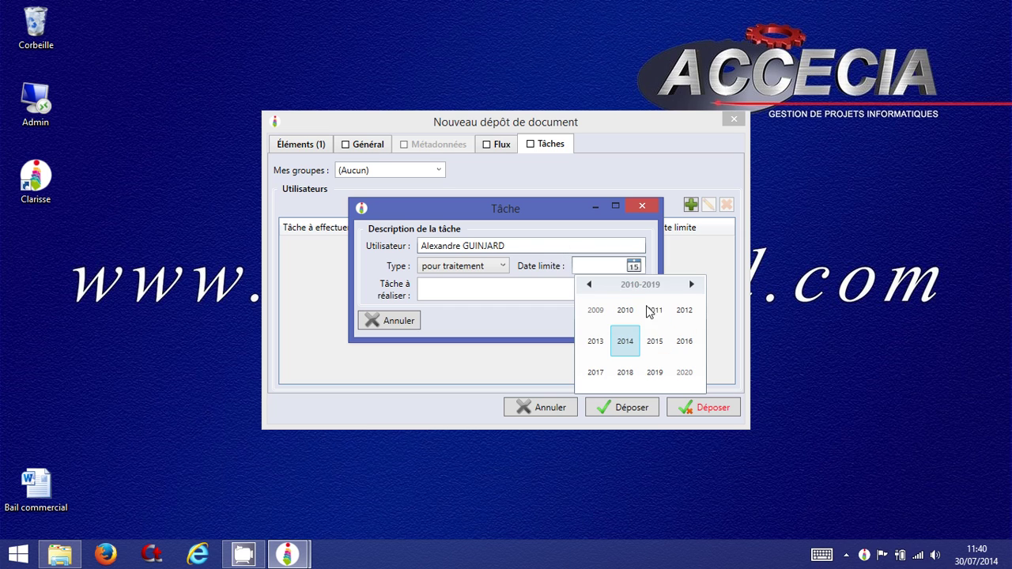
{"action": "left_click", "coordinate": [652, 343]}
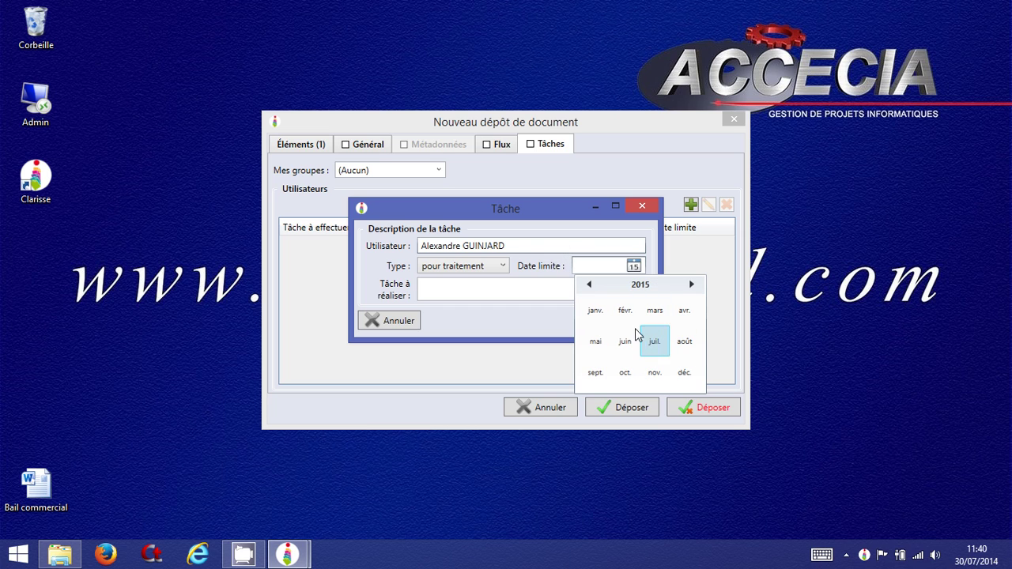
{"action": "left_click", "coordinate": [684, 342]}
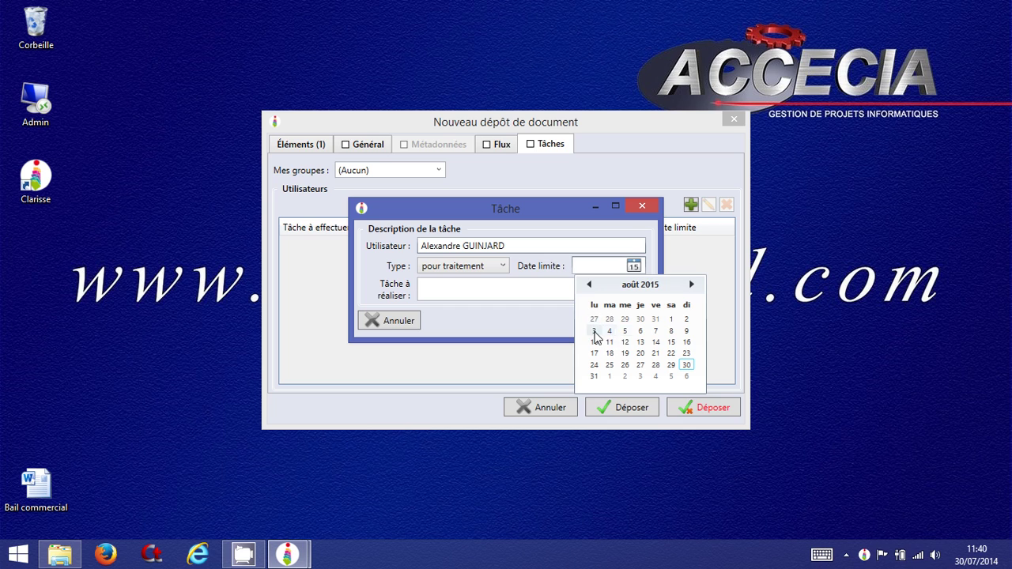
{"action": "left_click", "coordinate": [594, 332]}
- Describe the task as "Dénoncer le bail si nécessaire" and add it to the document deposit
{"action": "left_click", "coordinate": [505, 297]}
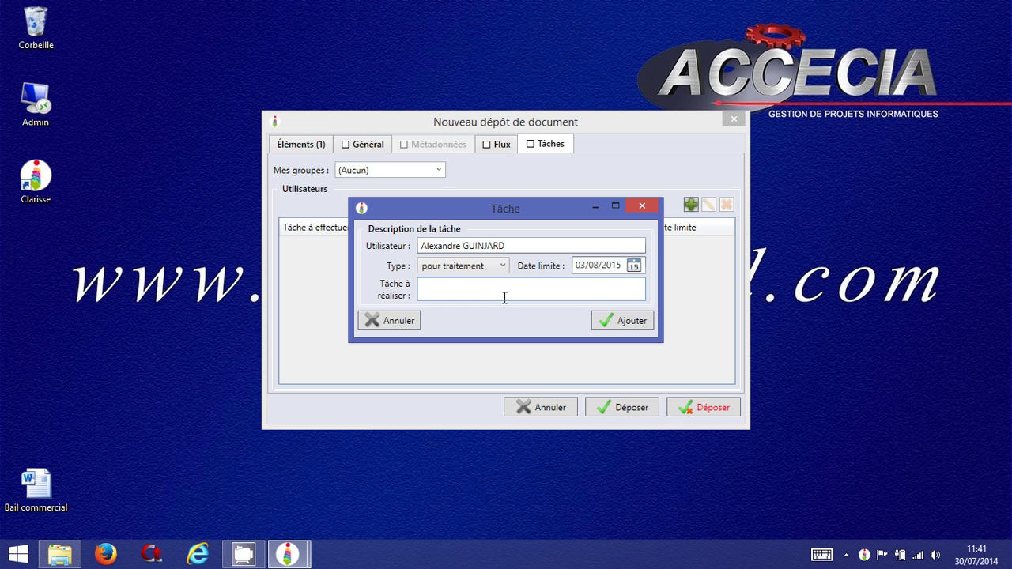
{"action": "type", "text": "Dénoncer le bail si nécessaire"}
{"action": "left_click", "coordinate": [633, 322]}
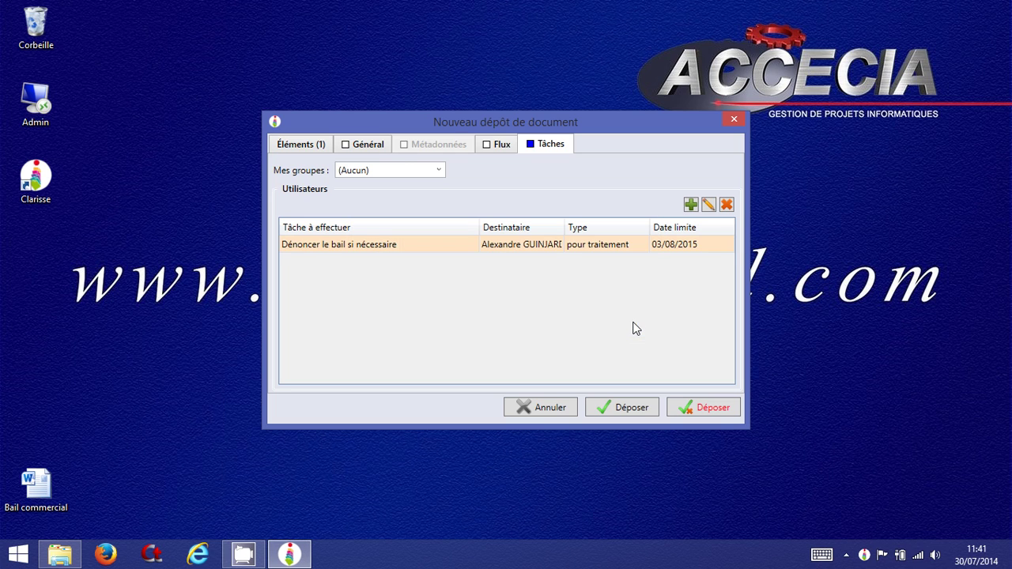
- Start a second task, enter the recipient's name as its user and set its type to "pour information"
{"action": "left_click", "coordinate": [691, 205]}
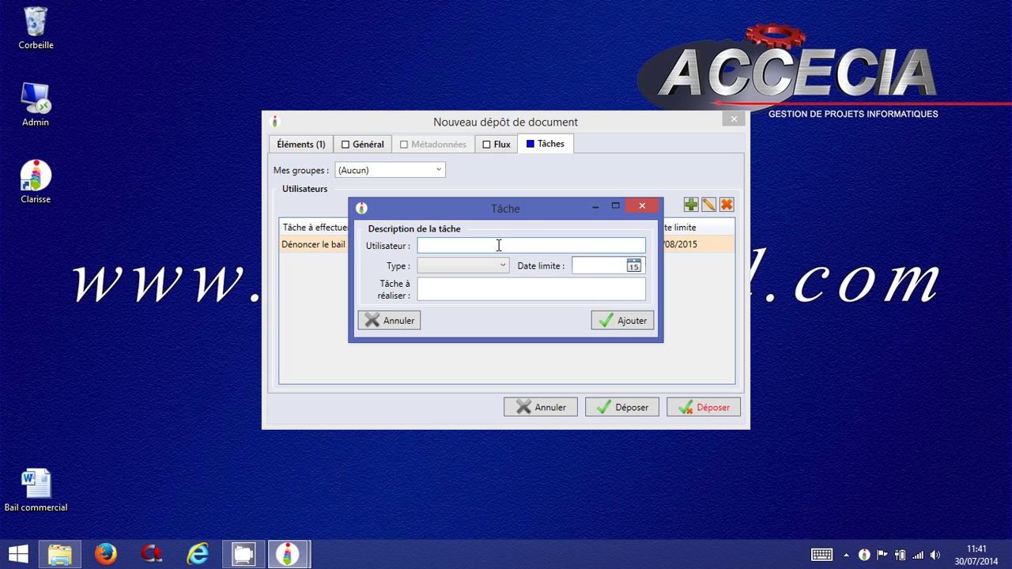
{"action": "type", "text": "aure"}
{"action": "key", "text": "Down"}
{"action": "key", "text": "Return"}
{"action": "left_click", "coordinate": [445, 264]}
{"action": "left_click", "coordinate": [446, 281]}
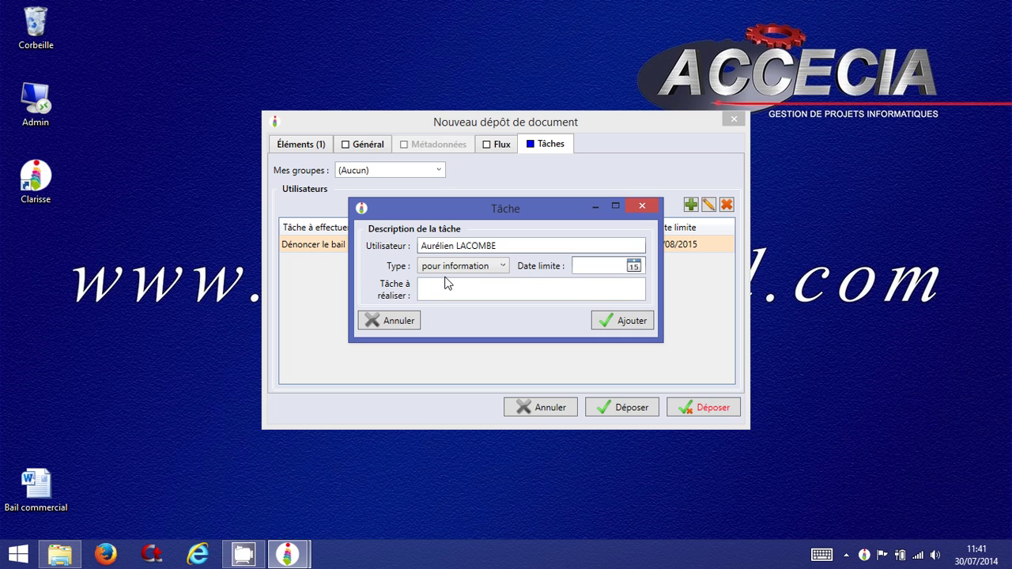
- Add the second task with the description "prendre connaissance du document" and deposit the document
{"action": "left_click", "coordinate": [483, 291]}
{"action": "type", "text": "pr"}
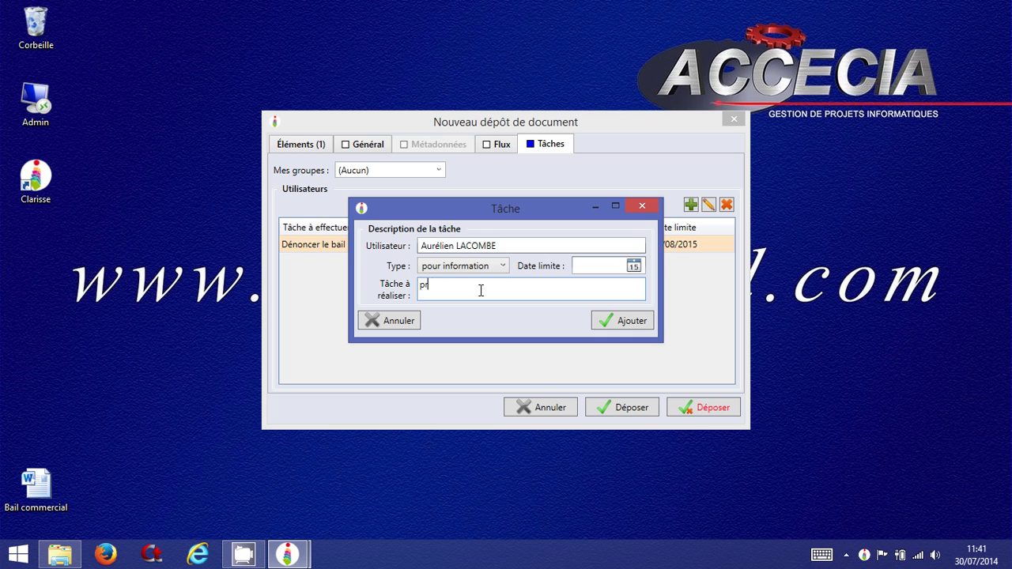
{"action": "type", "text": "endre connaissance du document"}
{"action": "left_click", "coordinate": [603, 318]}
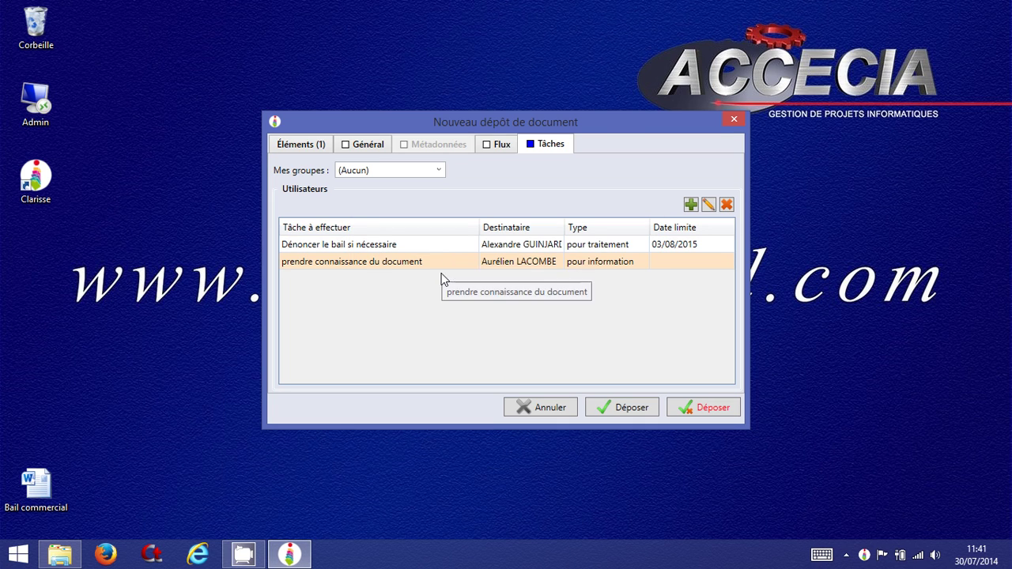
{"action": "left_click", "coordinate": [624, 407]}
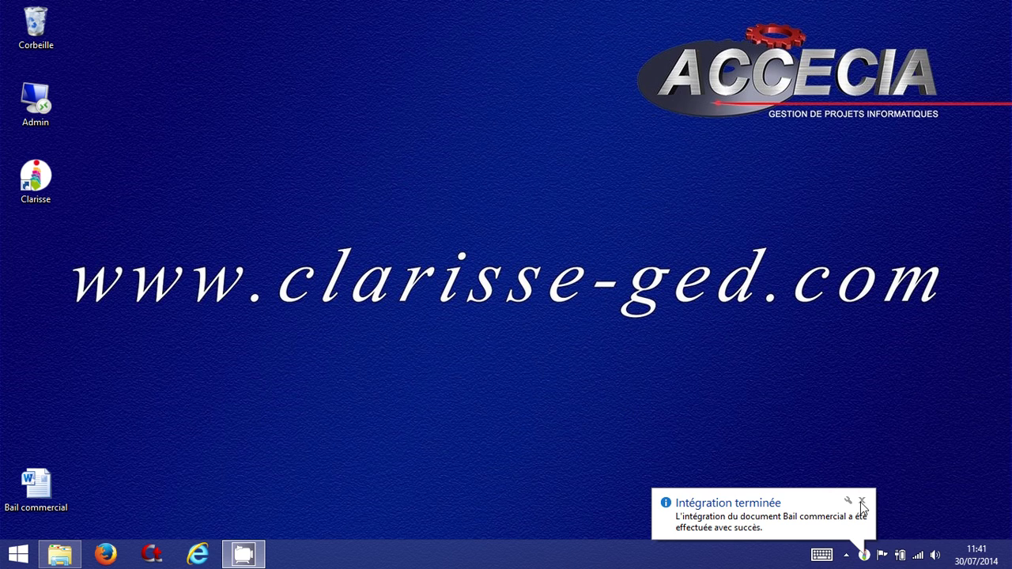
- Open the Clarisse task list and select the task "Dénoncer le bail si nécessaire"
{"action": "left_click", "coordinate": [865, 554]}
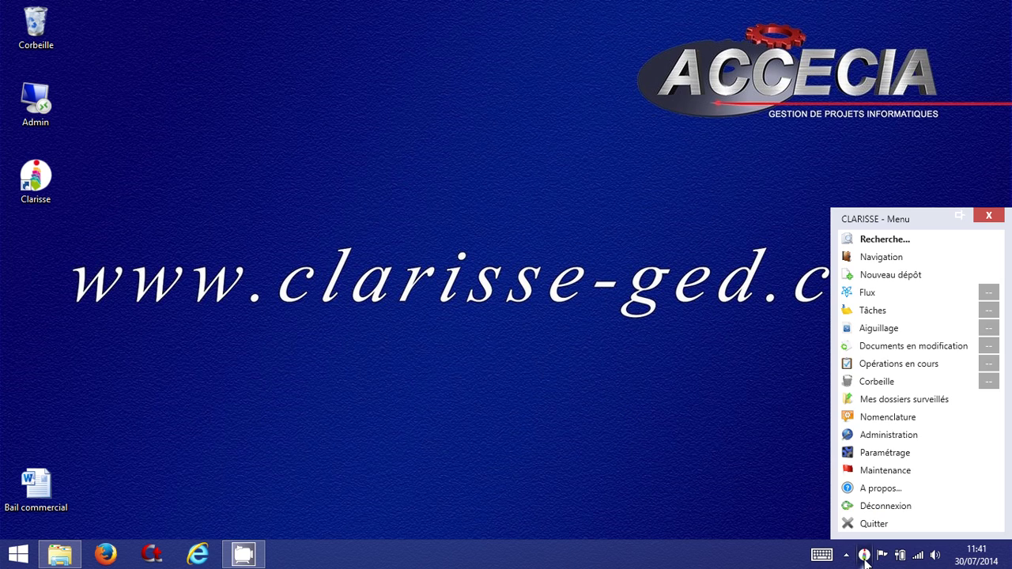
{"action": "left_click", "coordinate": [865, 313]}
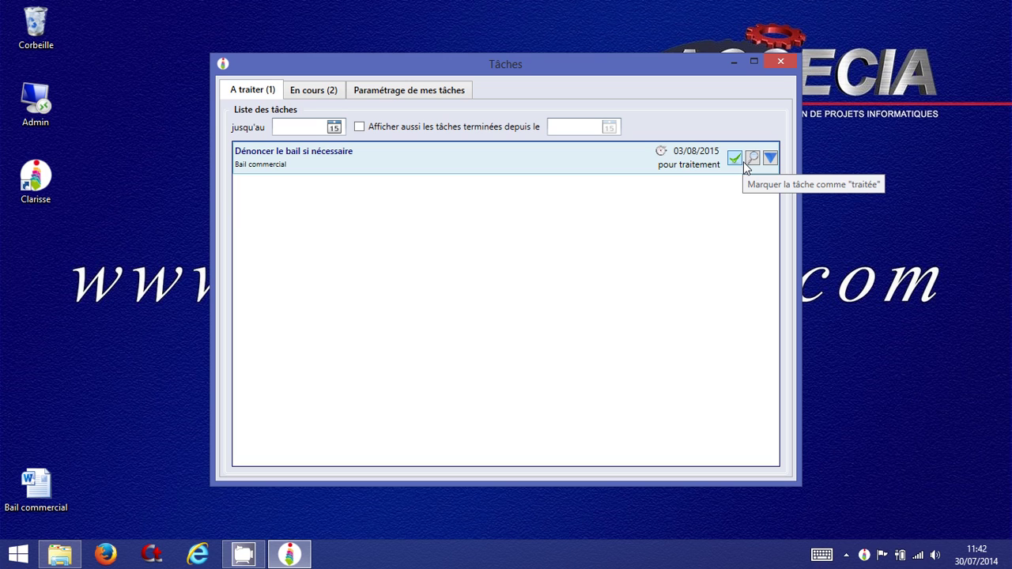
{"action": "double_click", "coordinate": [394, 157]}
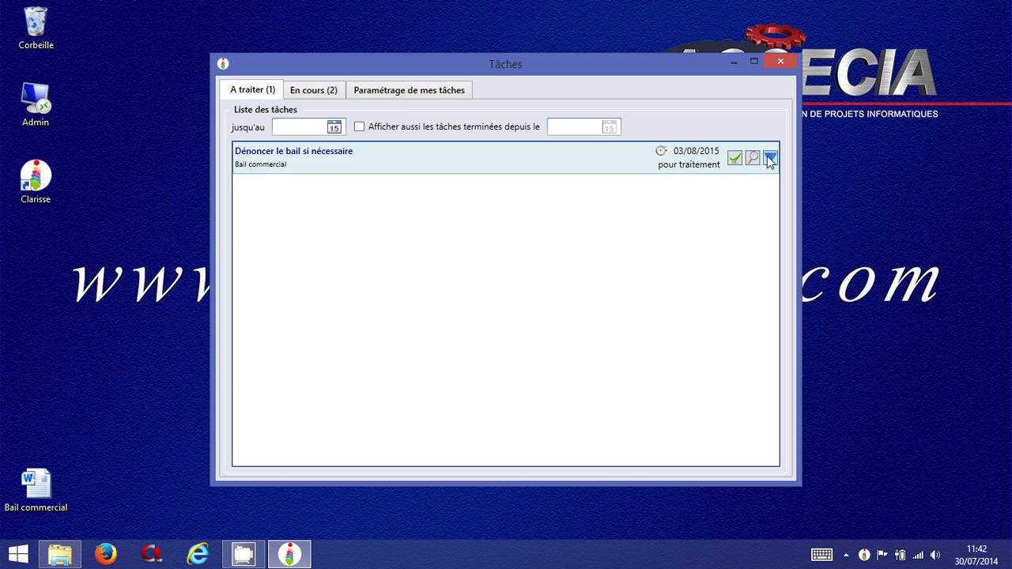
- Examine the further actions available for the pending task, including the transfer dialog, without applying any of them
{"action": "left_click", "coordinate": [770, 159]}
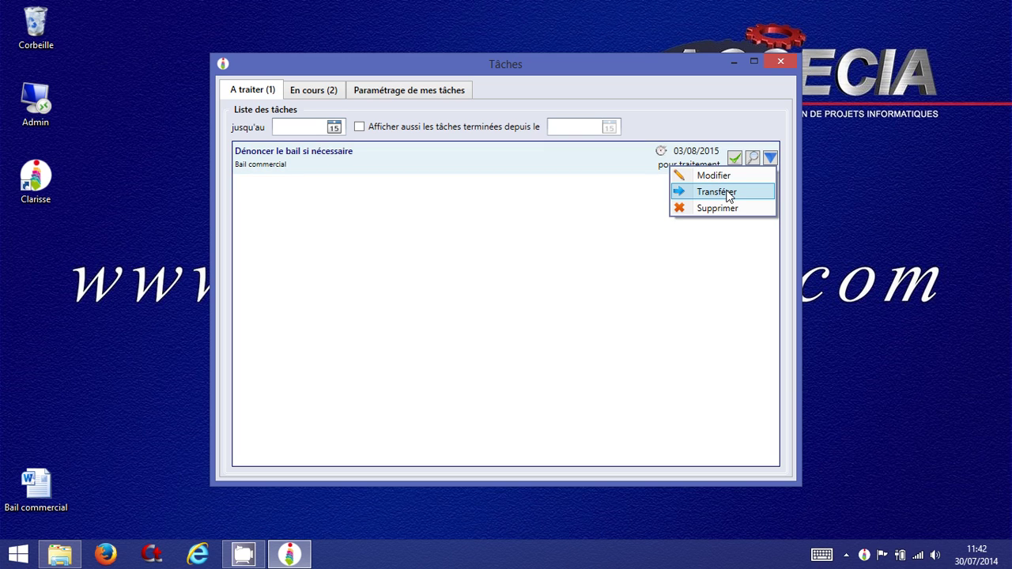
{"action": "left_click", "coordinate": [728, 195]}
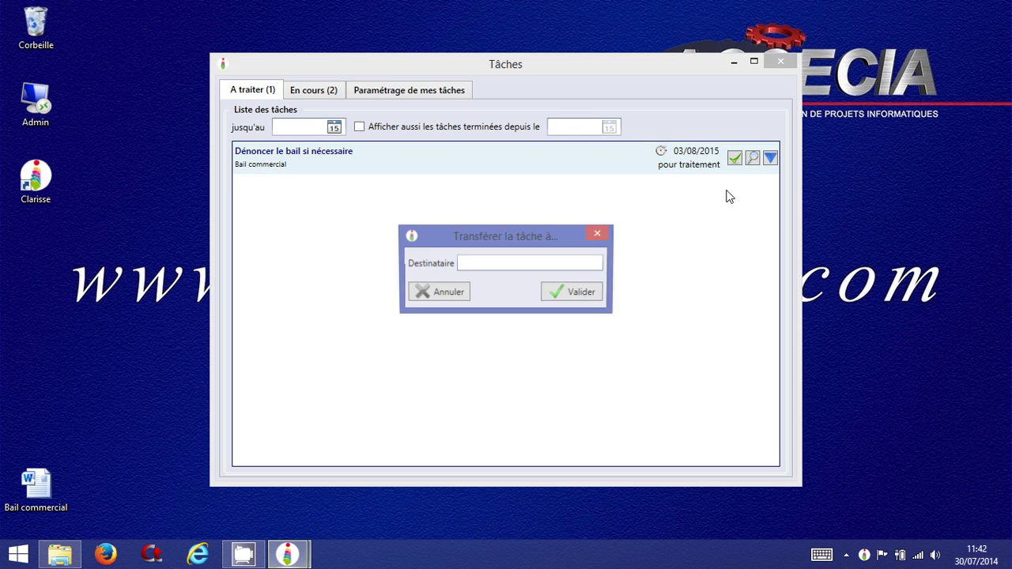
{"action": "left_click", "coordinate": [598, 235]}
{"action": "left_click", "coordinate": [771, 158]}
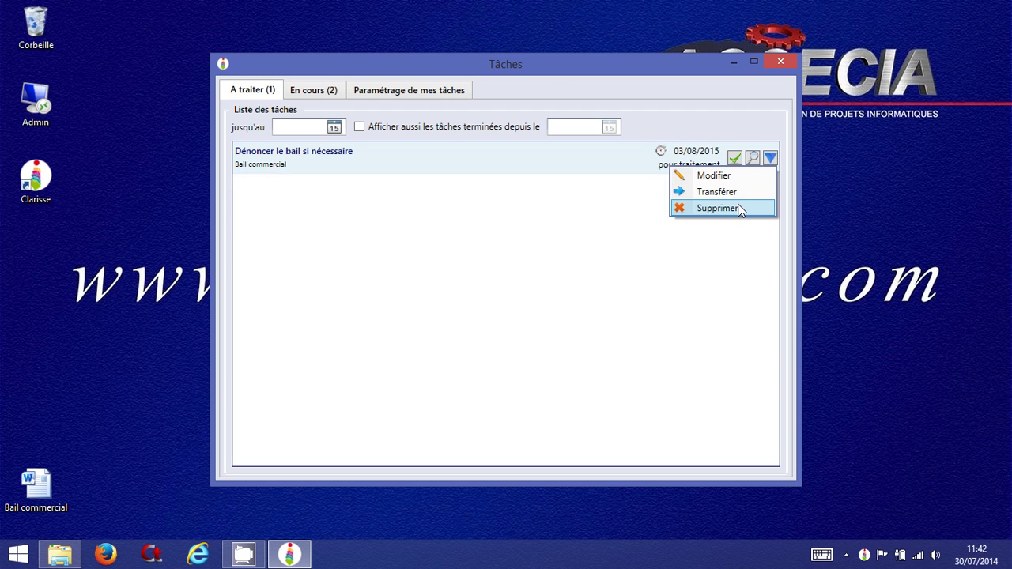
{"action": "left_click", "coordinate": [558, 151]}
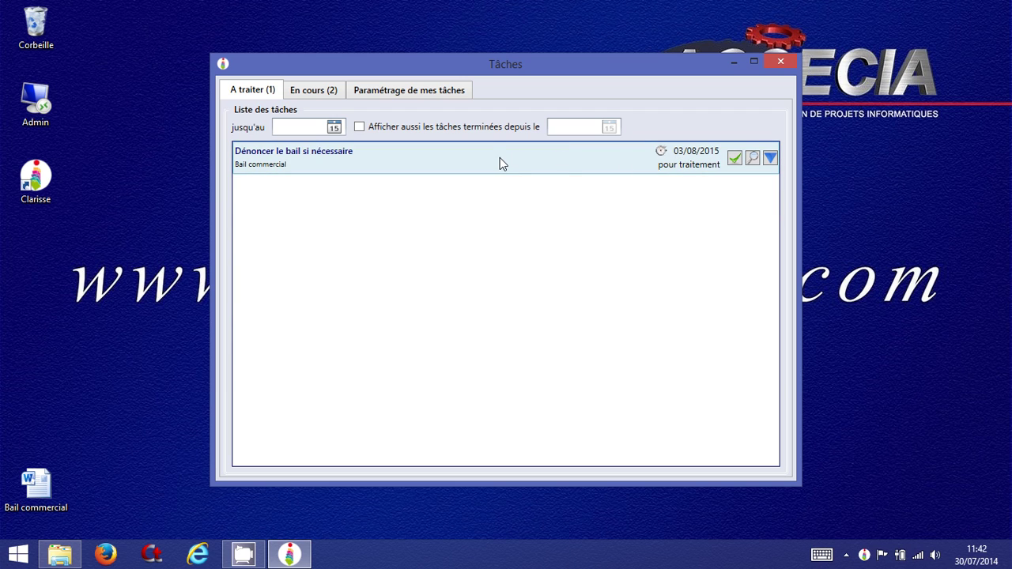
- Mark the task "Dénoncer le bail si nécessaire" as handled with the comment "fait" and close the task list
{"action": "left_click", "coordinate": [734, 157]}
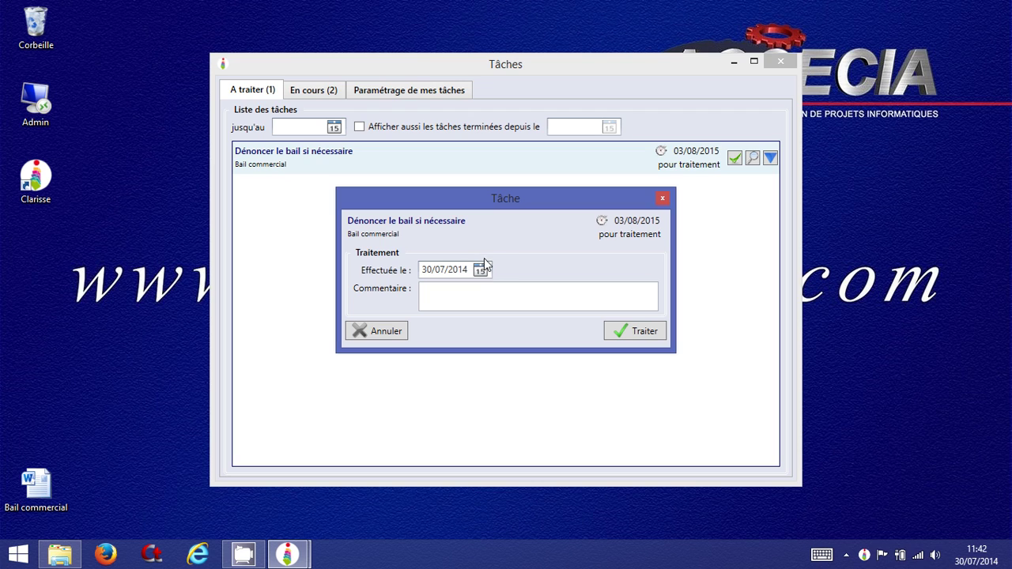
{"action": "left_click", "coordinate": [464, 286]}
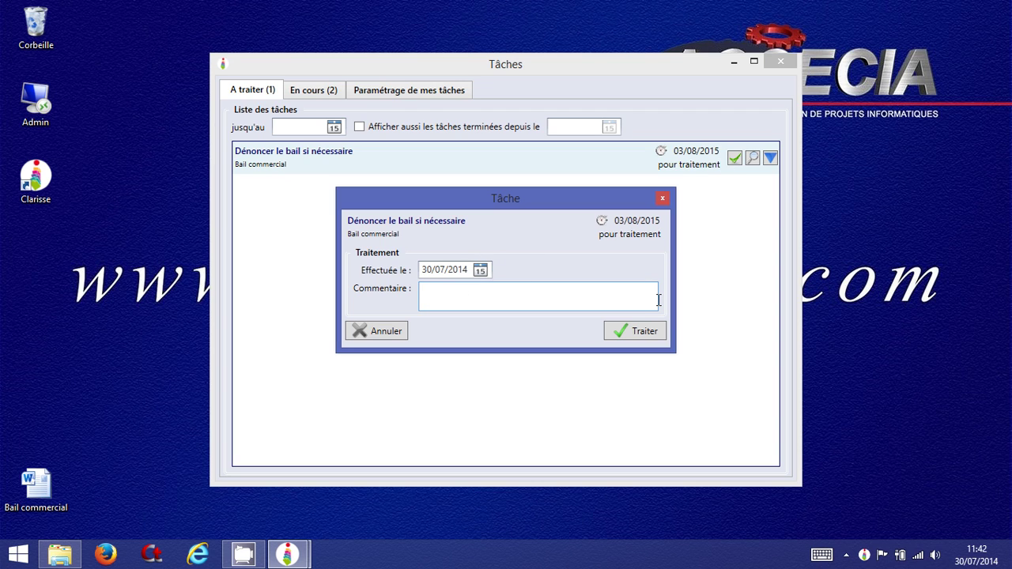
{"action": "type", "text": "fait"}
{"action": "left_click", "coordinate": [634, 333]}
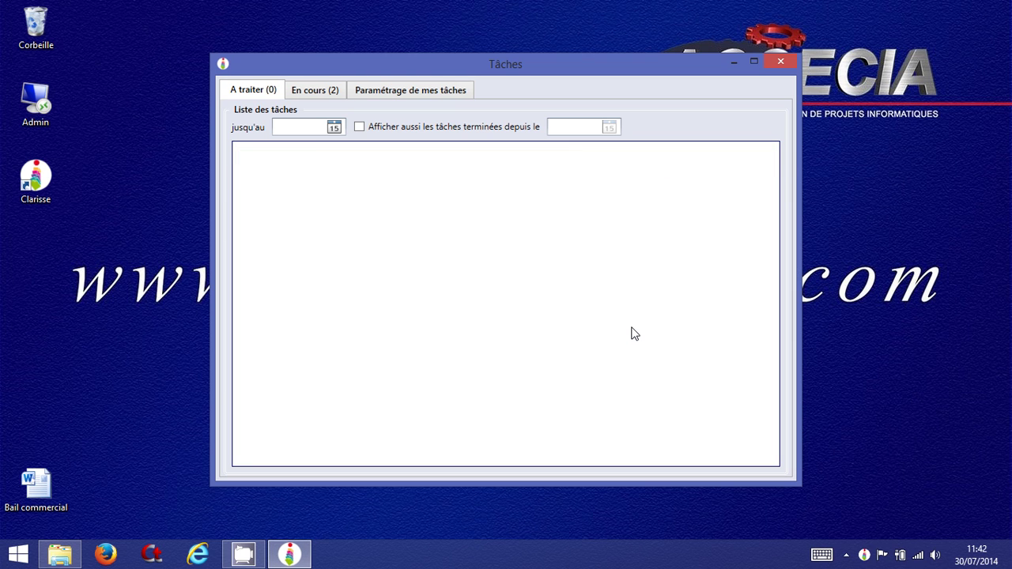
{"action": "left_click", "coordinate": [791, 66]}
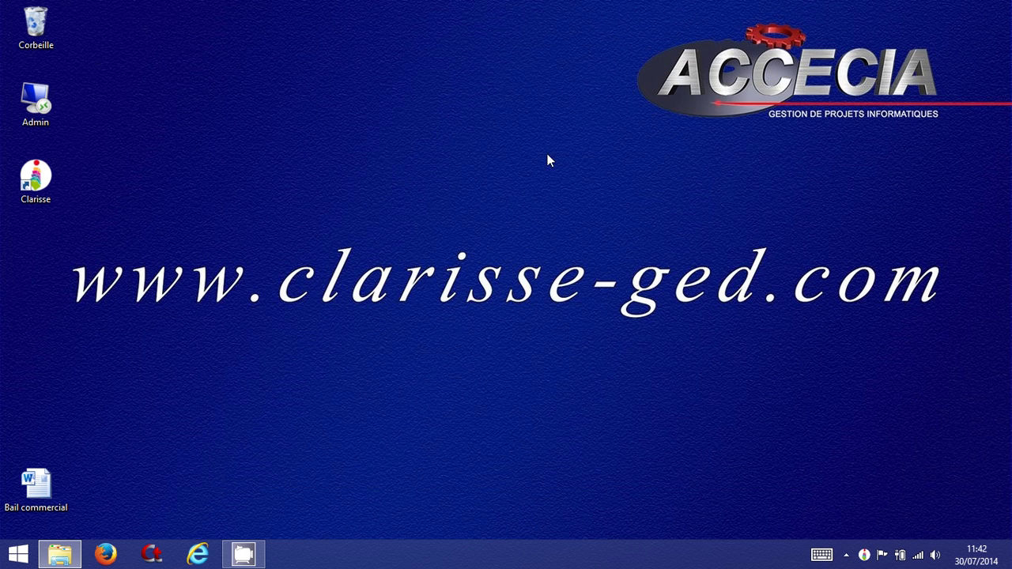
- Search Clarisse for "bail commercial" from the desktop
{"action": "right_click", "coordinate": [428, 241]}
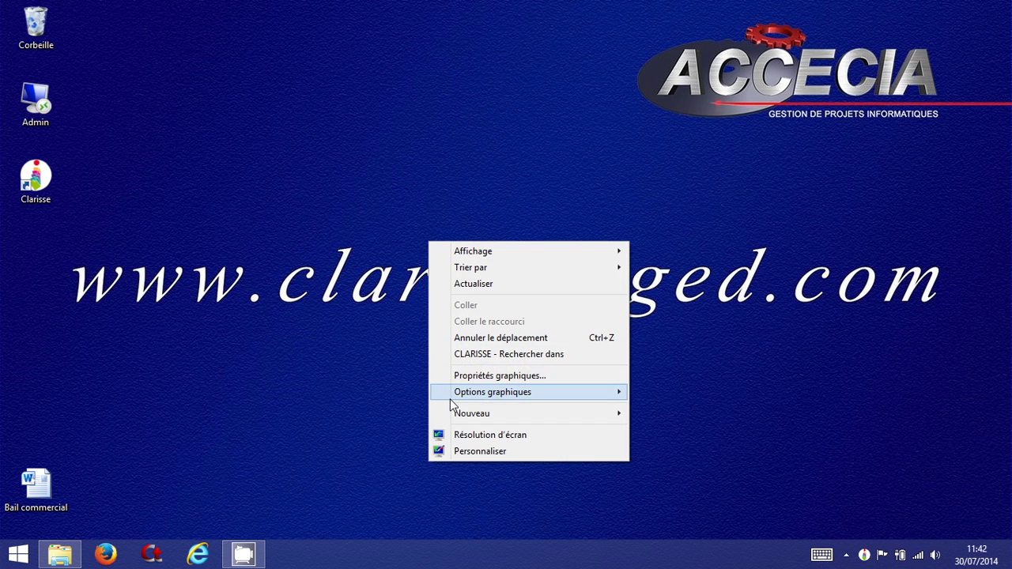
{"action": "left_click", "coordinate": [473, 356]}
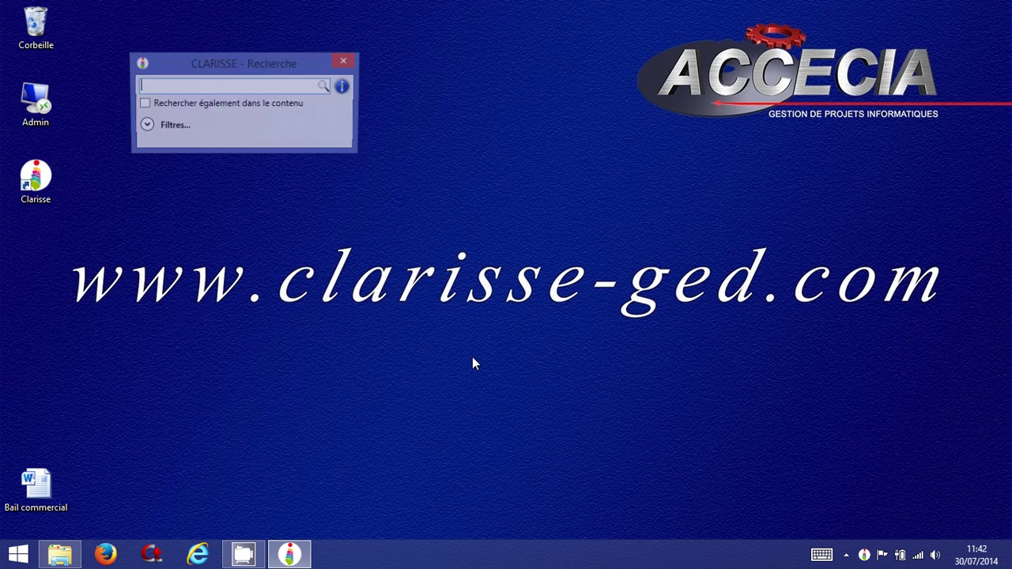
{"action": "type", "text": "bail c"}
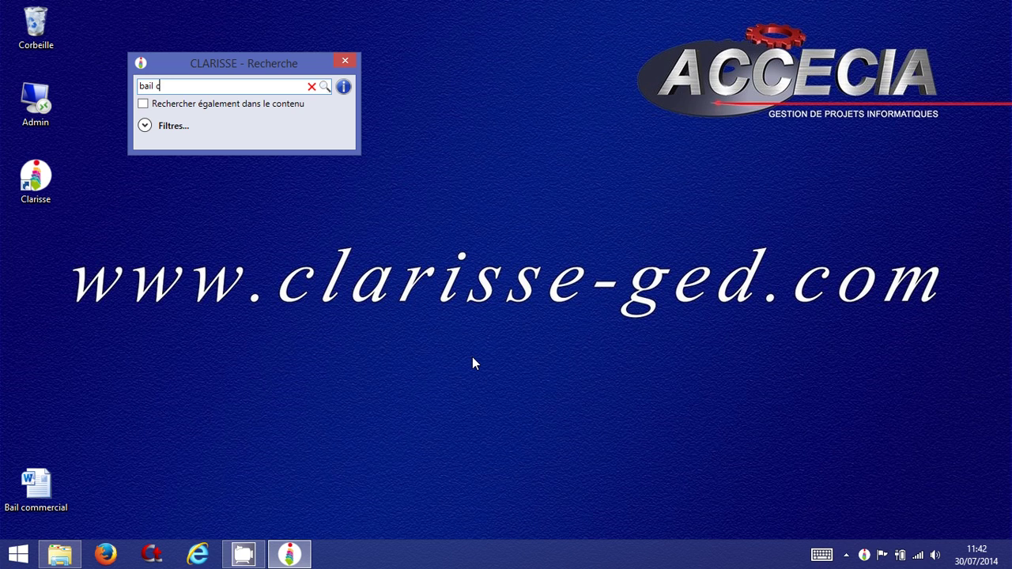
{"action": "type", "text": "ommercial"}
{"action": "key", "text": "Return"}
{"action": "mouse_move", "coordinate": [227, 205]}
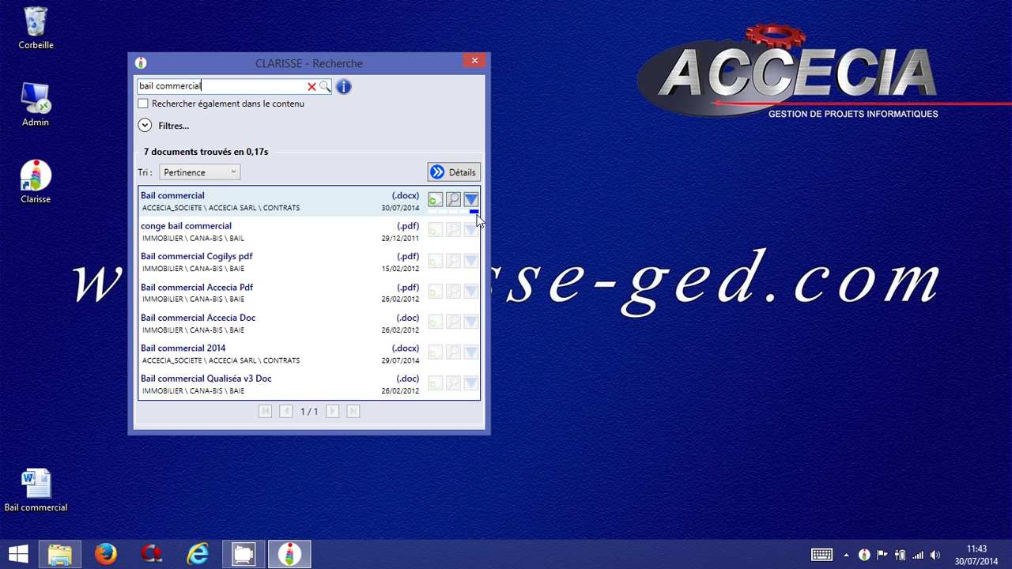
- Review the tasks in the details of the "Bail commercial" .docx document, including dates and recipients, and close the search
{"action": "left_click", "coordinate": [464, 175]}
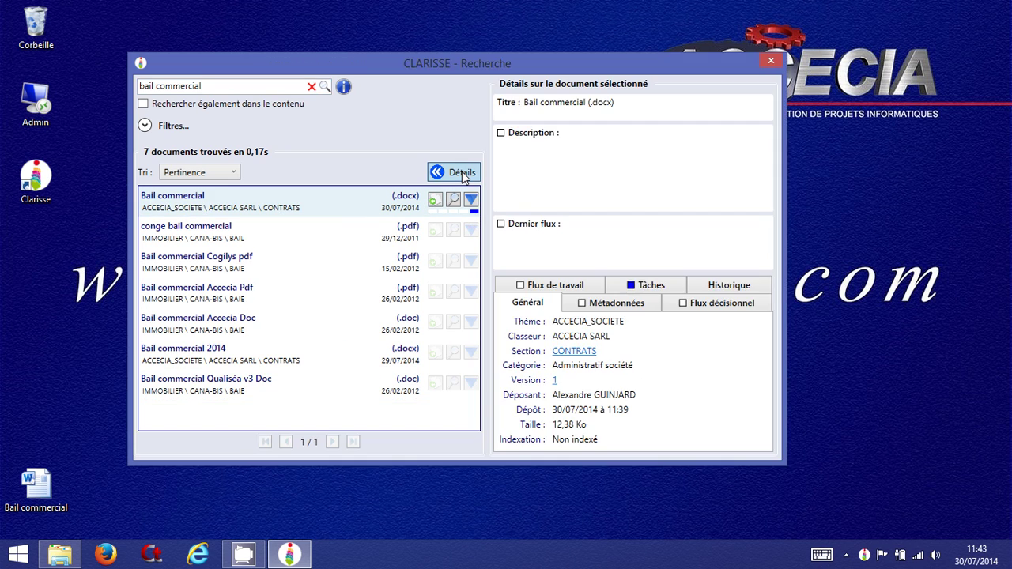
{"action": "left_click", "coordinate": [642, 287]}
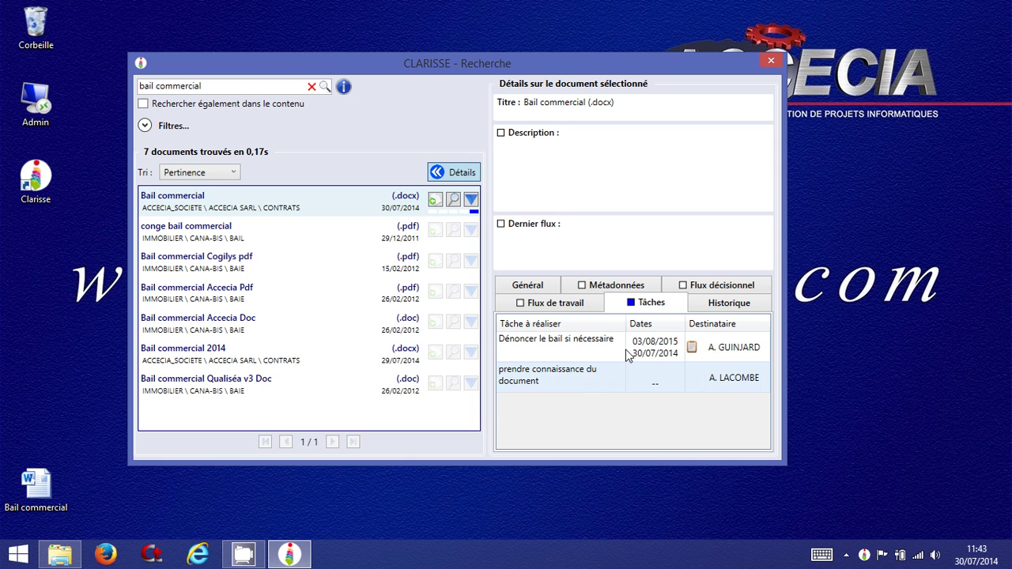
{"action": "mouse_move", "coordinate": [655, 347]}
{"action": "mouse_move", "coordinate": [693, 351]}
{"action": "mouse_move", "coordinate": [285, 249]}
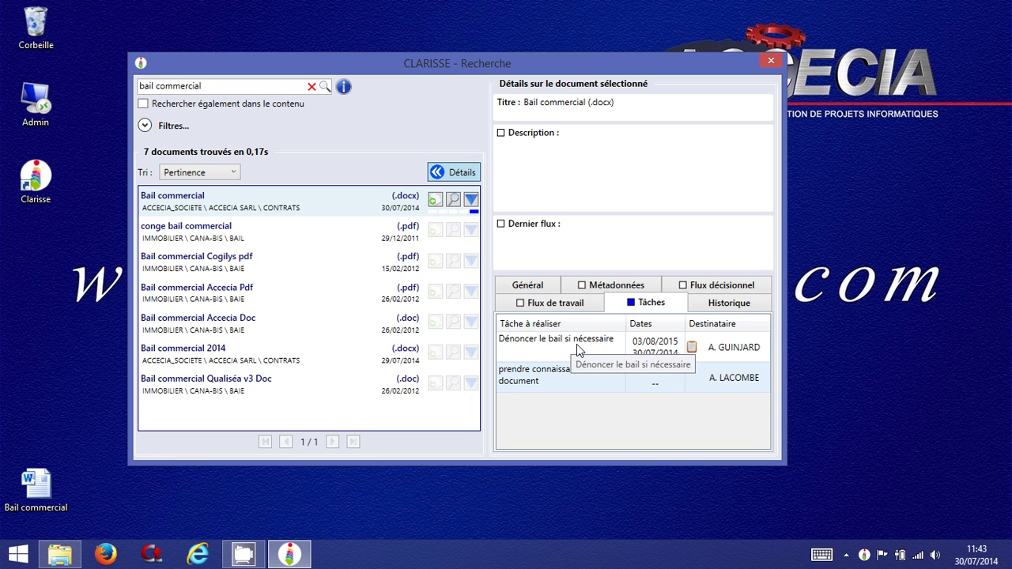
{"action": "left_click", "coordinate": [768, 63]}
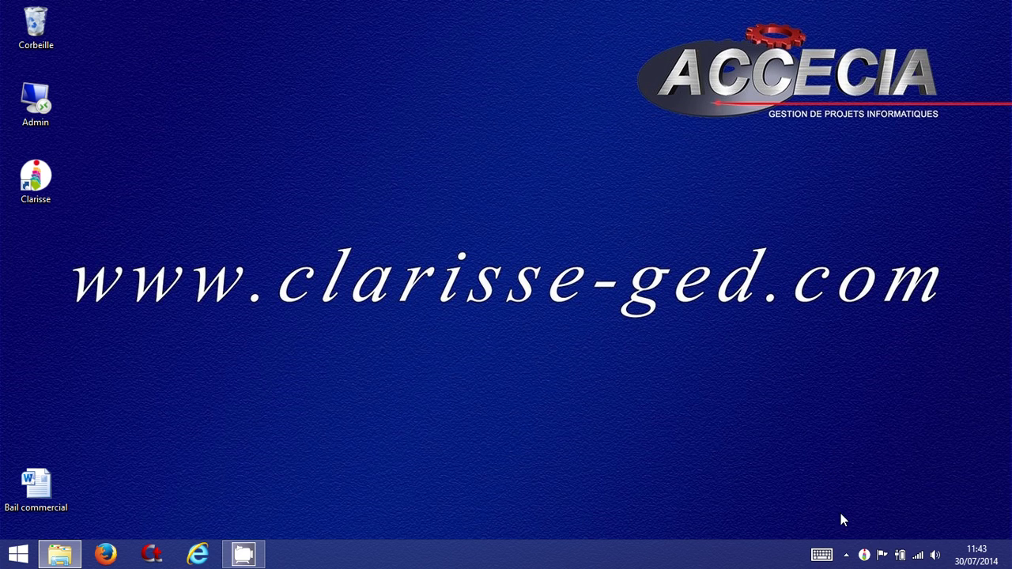
- Open the ongoing tasks in Clarisse and start creating tasks that are not linked to a document
{"action": "left_click", "coordinate": [865, 555]}
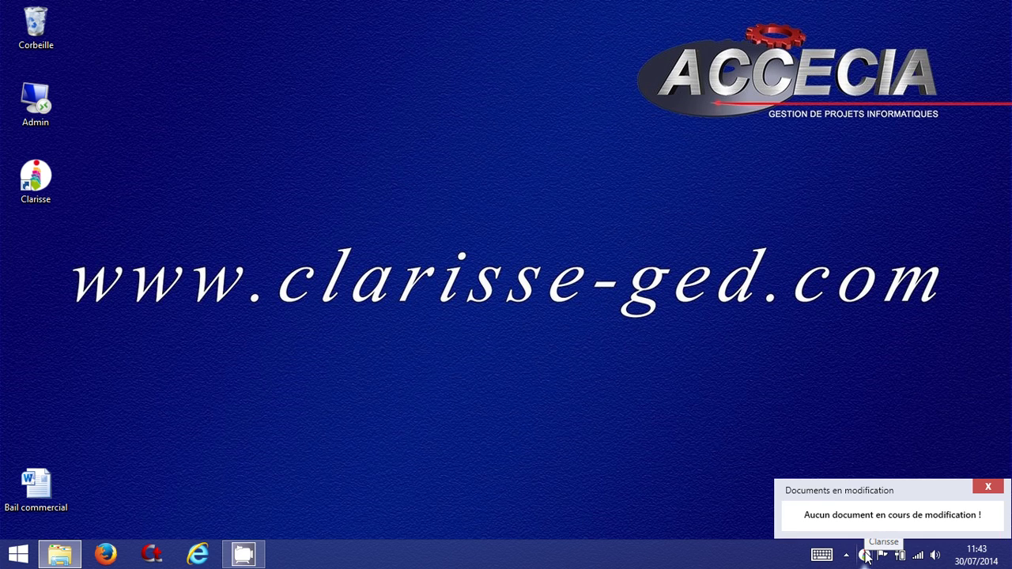
{"action": "left_click", "coordinate": [865, 555]}
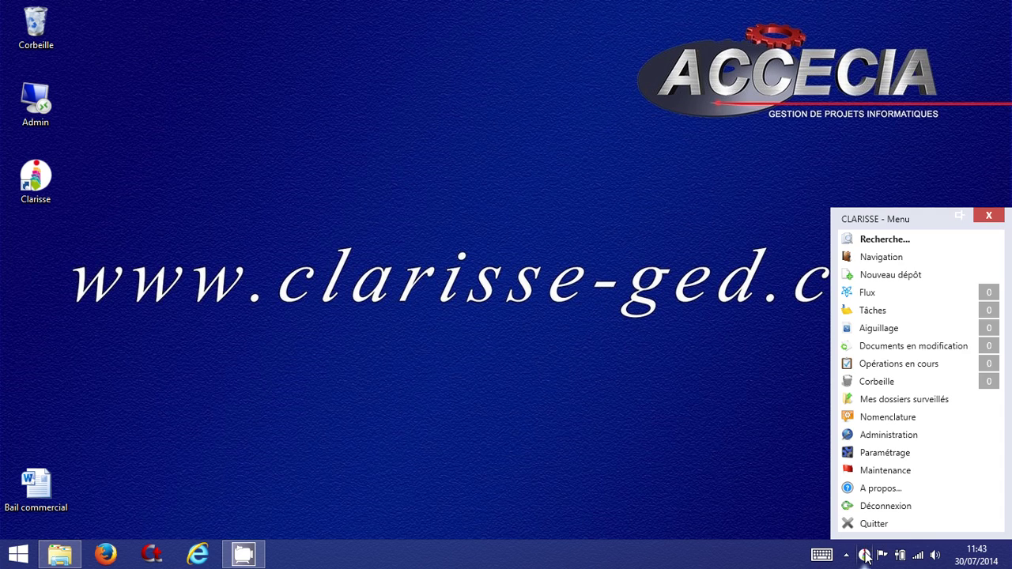
{"action": "left_click", "coordinate": [910, 310]}
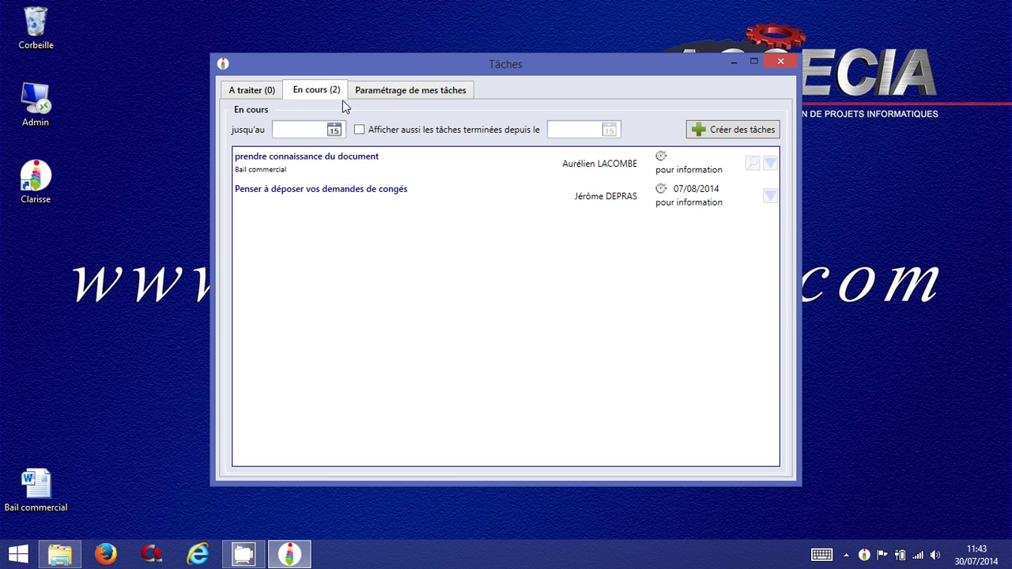
{"action": "left_click", "coordinate": [746, 133]}
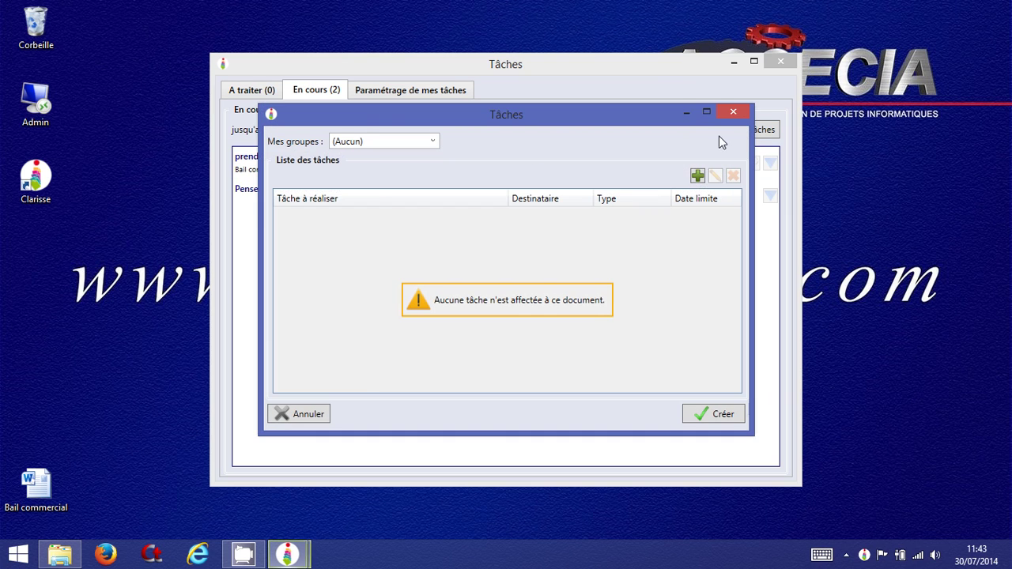
- Create a "pour information" task for the current user, without a deadline, described as "Test, ceci est un test de tâche"
{"action": "left_click", "coordinate": [698, 176]}
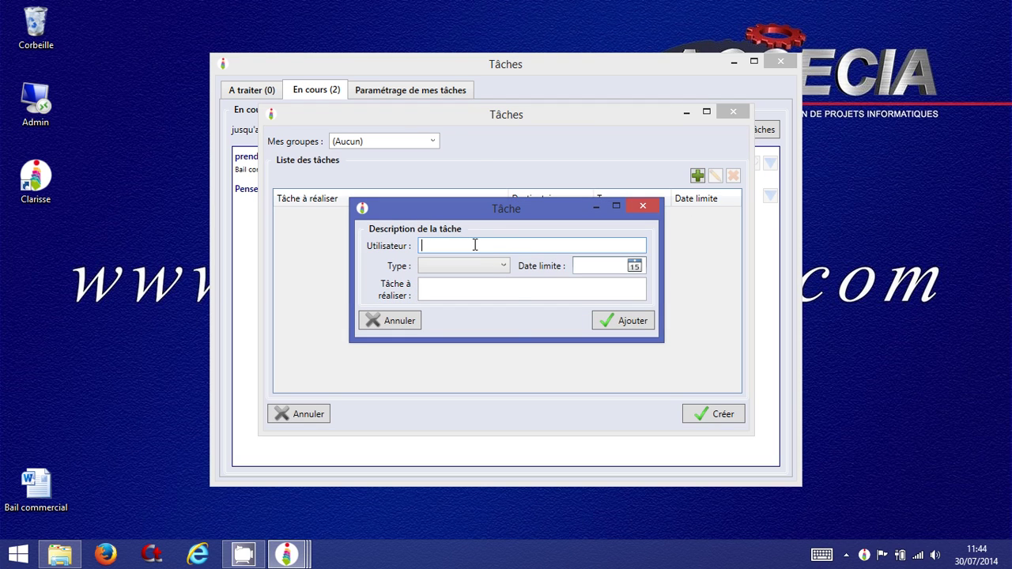
{"action": "type", "text": "ale"}
{"action": "key", "text": "Down"}
{"action": "key", "text": "Return"}
{"action": "left_click", "coordinate": [484, 270]}
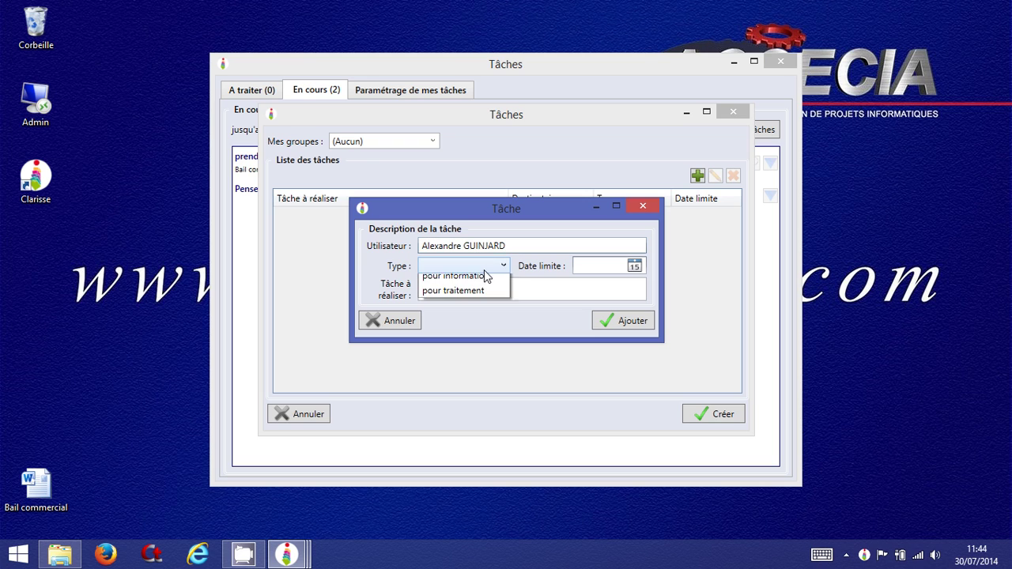
{"action": "left_click", "coordinate": [468, 282]}
{"action": "left_click", "coordinate": [498, 286]}
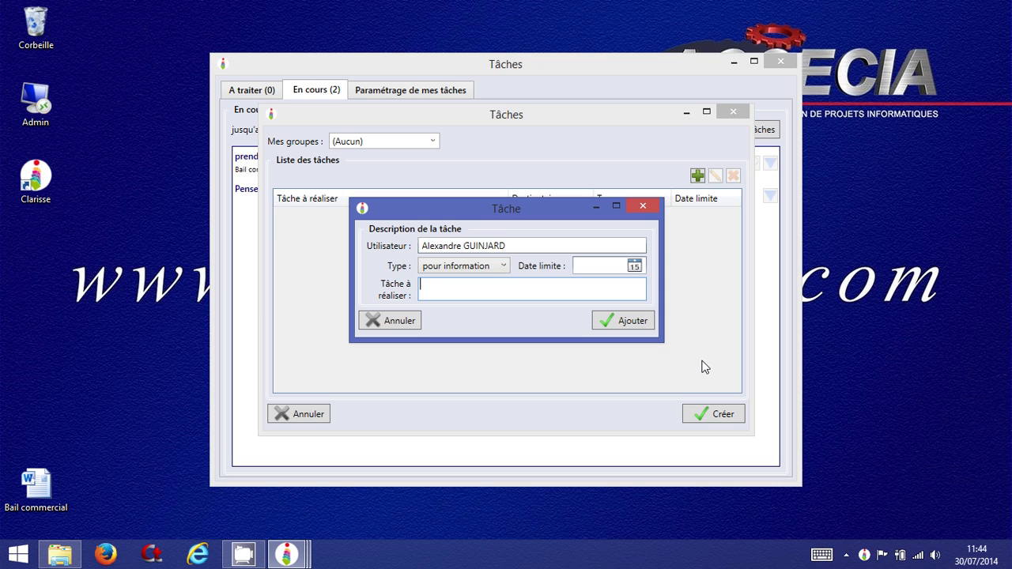
{"action": "type", "text": "Test, ceci estr un test de tâche"}
{"action": "left_click", "coordinate": [630, 325]}
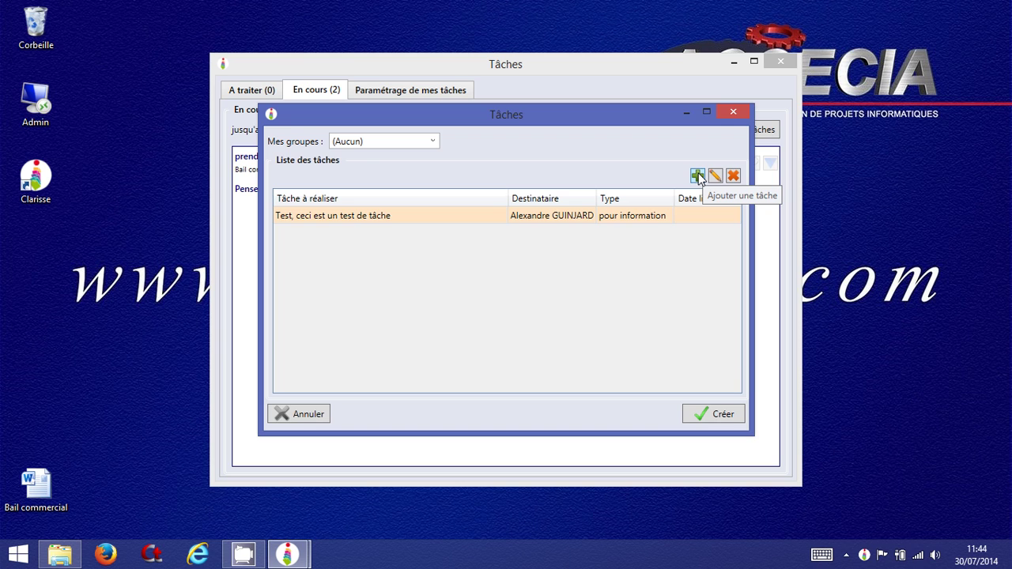
{"action": "left_click", "coordinate": [714, 414]}
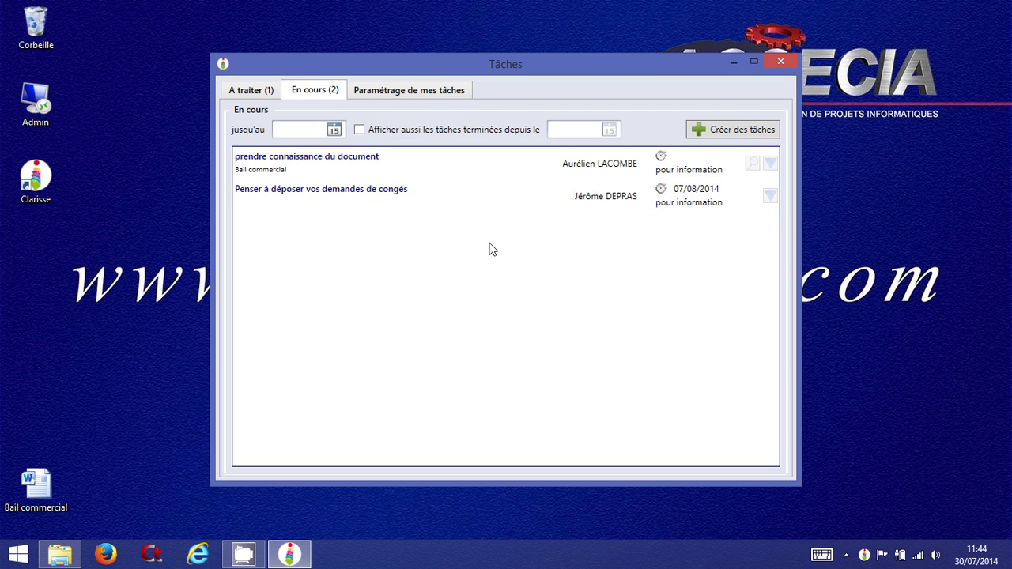
- Review the new test task, the ongoing tasks and the tasks predefined in the "Développeur (Pour info)" group
{"action": "left_click", "coordinate": [263, 94]}
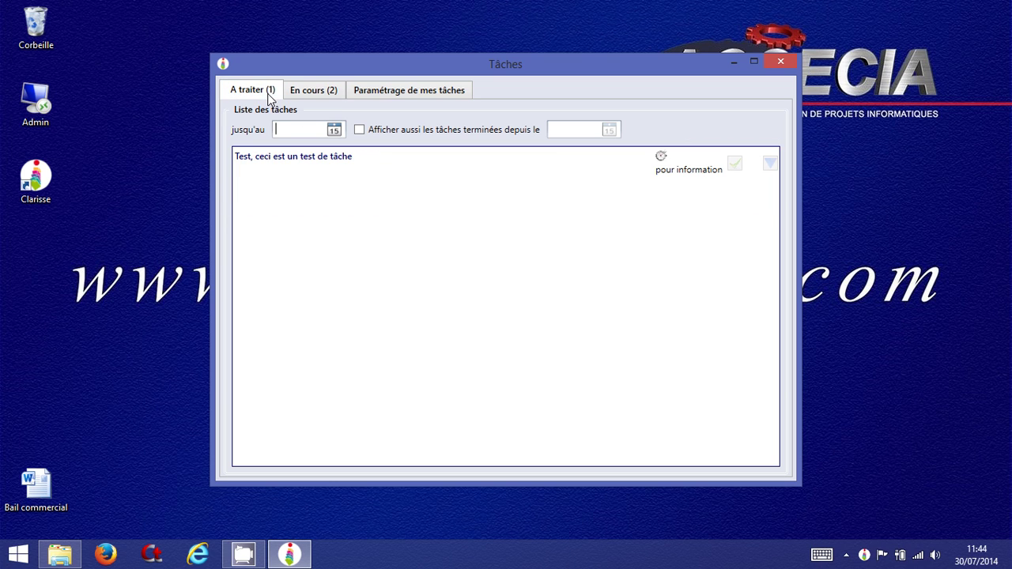
{"action": "left_click", "coordinate": [281, 165]}
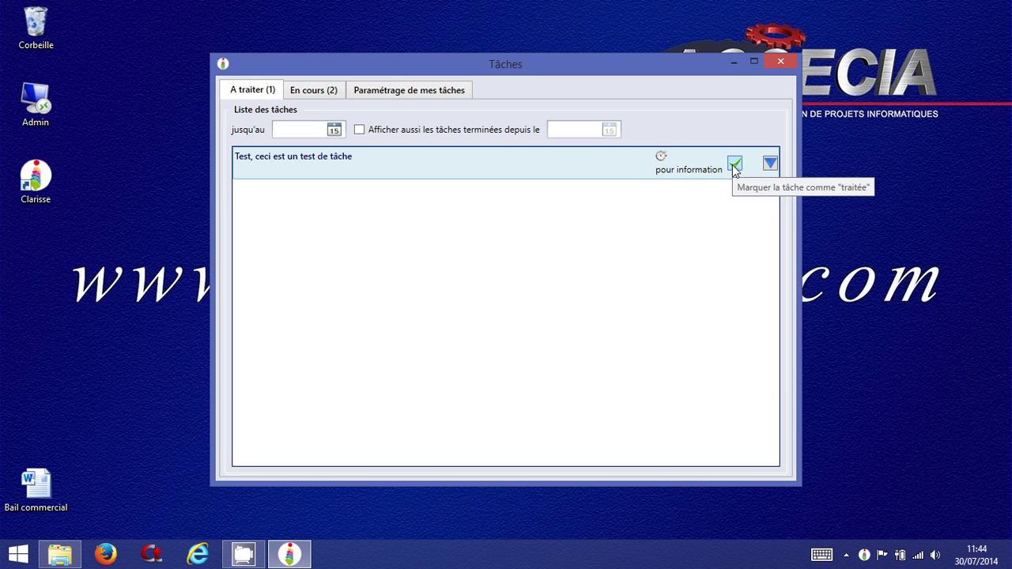
{"action": "left_click", "coordinate": [339, 92]}
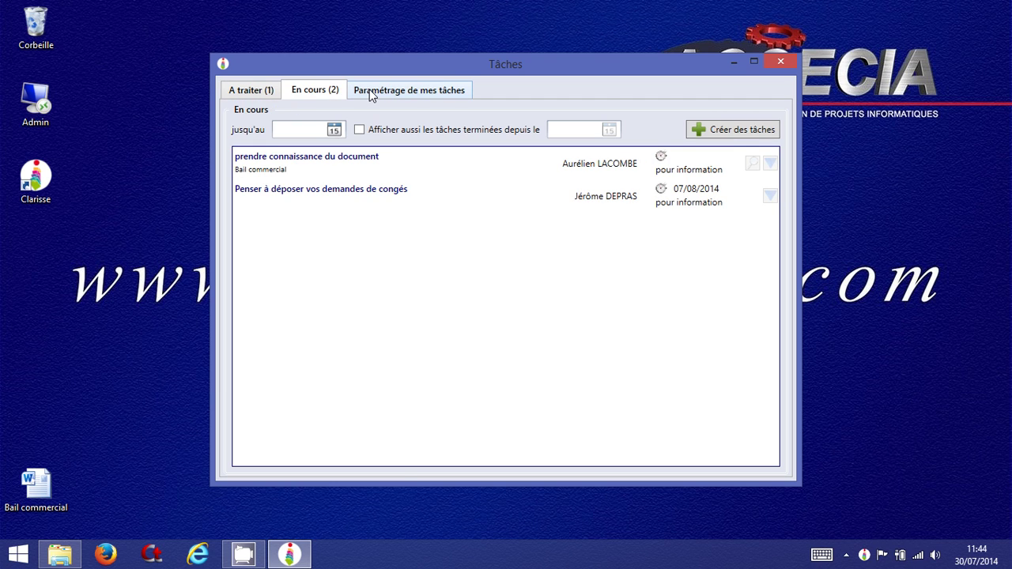
{"action": "left_click", "coordinate": [369, 91]}
{"action": "left_click", "coordinate": [276, 180]}
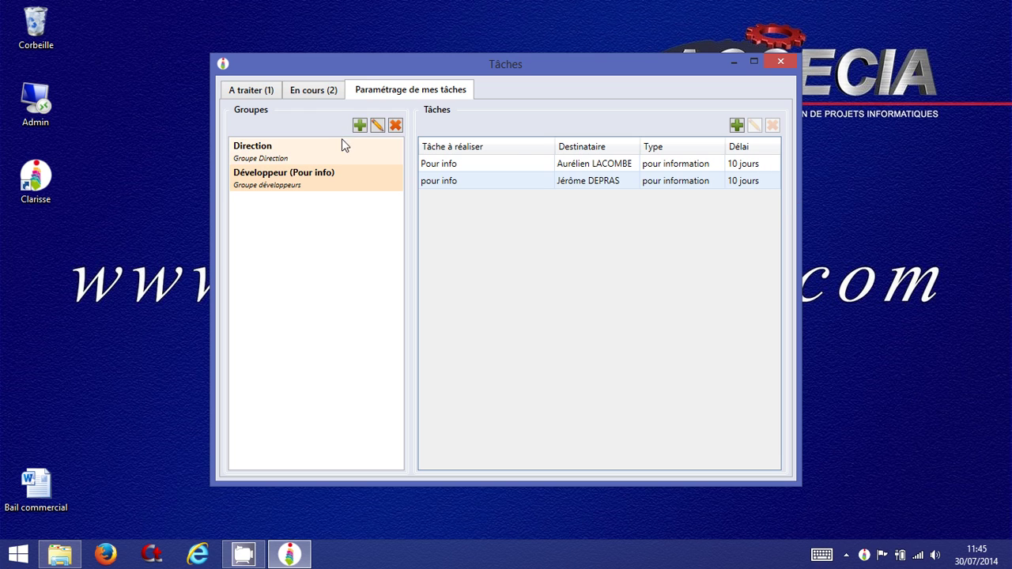
- Start another set of document-independent tasks and fill its list from the group "Développeur (Pour info)"
{"action": "left_click", "coordinate": [316, 90]}
{"action": "left_click", "coordinate": [742, 131]}
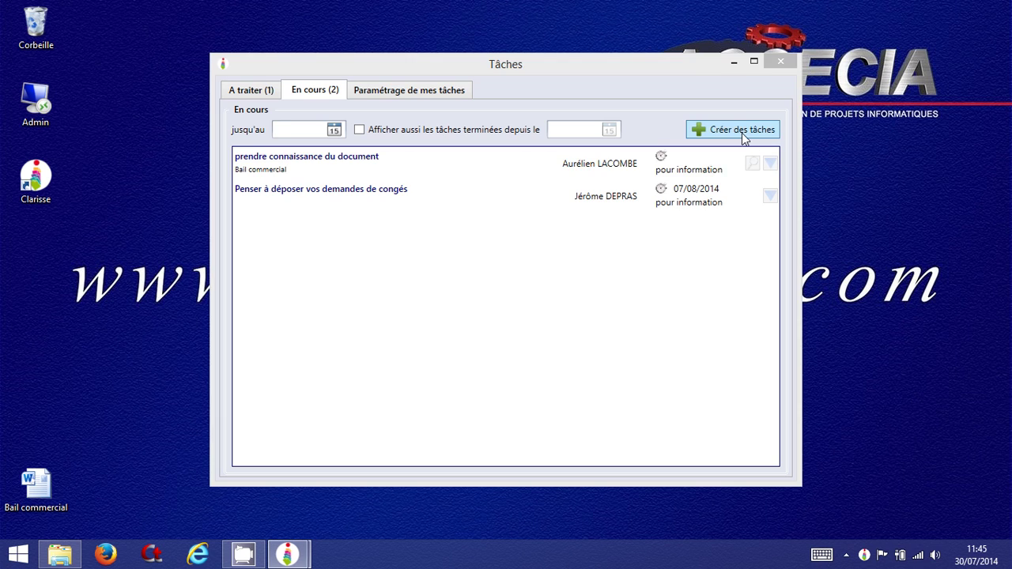
{"action": "left_click", "coordinate": [385, 144]}
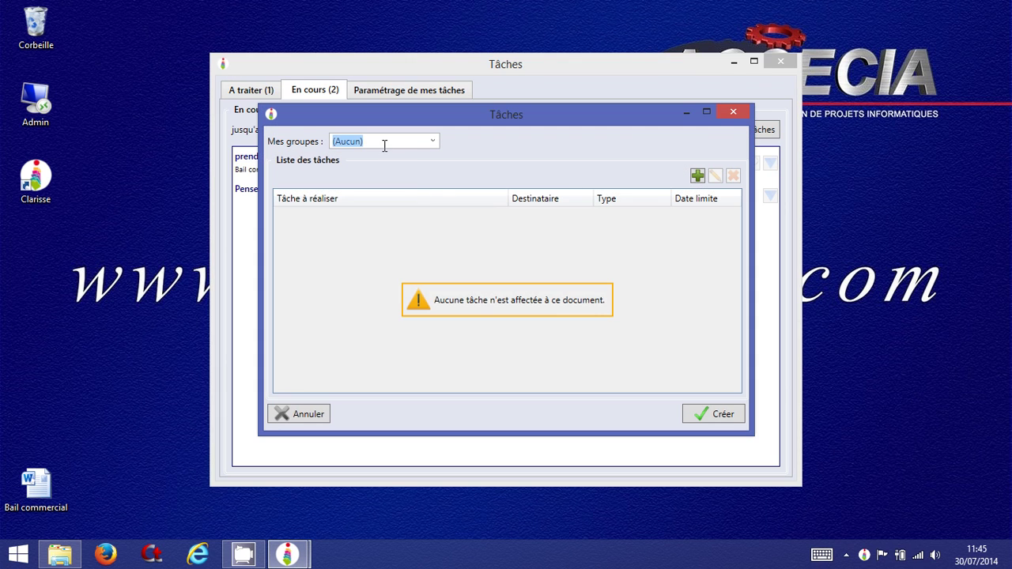
{"action": "left_click", "coordinate": [434, 142]}
{"action": "left_click", "coordinate": [383, 214]}
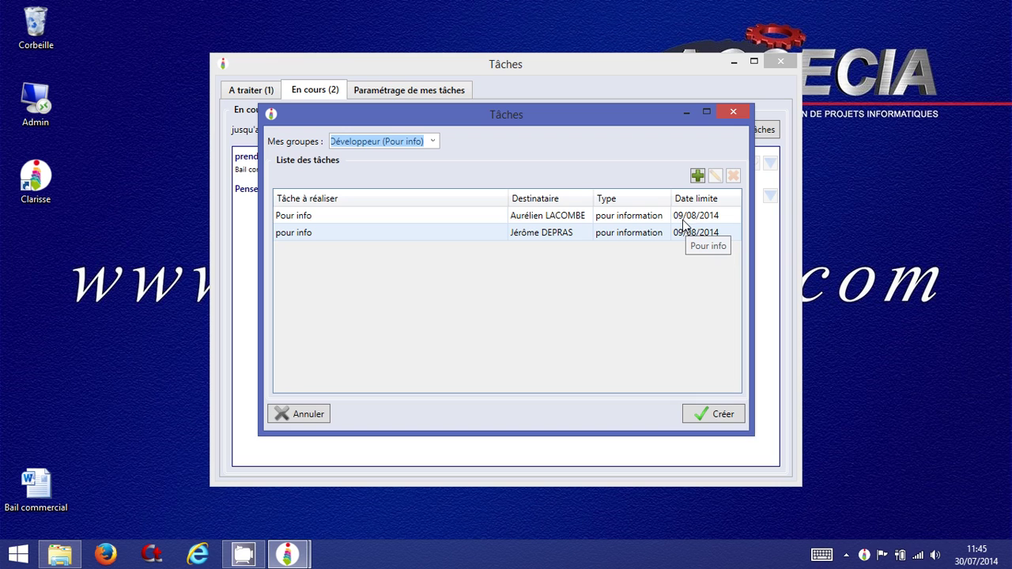
- Change the first listed task's description to "Autre test de tâche", copy that text and save the task
{"action": "left_click", "coordinate": [436, 215]}
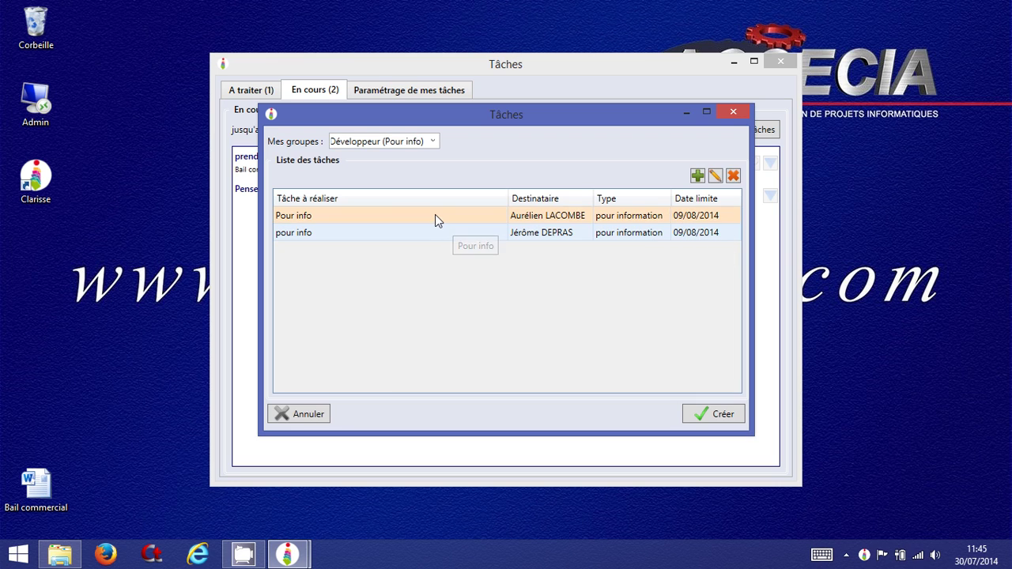
{"action": "left_click", "coordinate": [715, 175]}
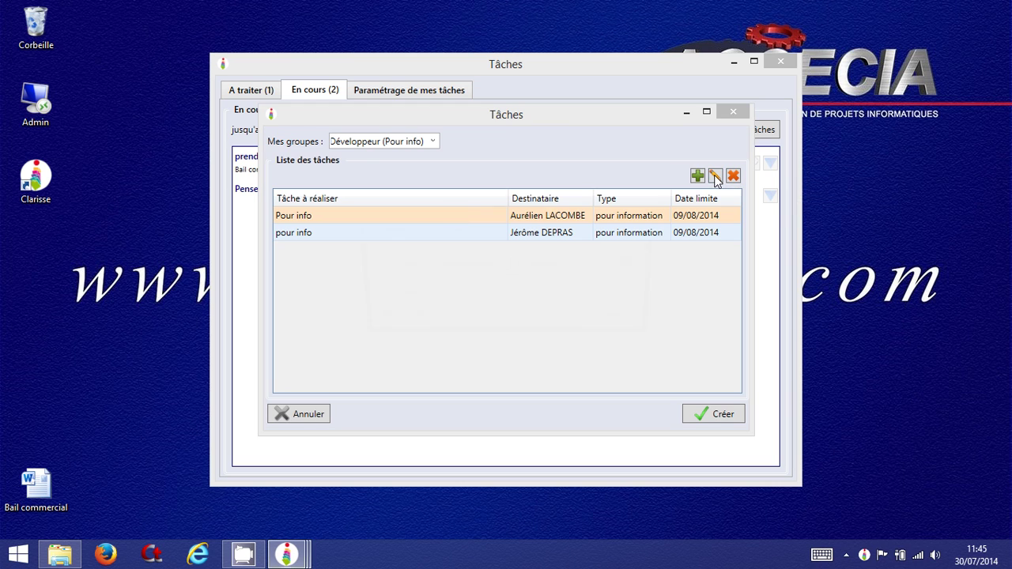
{"action": "left_click_drag", "start_coordinate": [470, 289], "coordinate": [426, 288]}
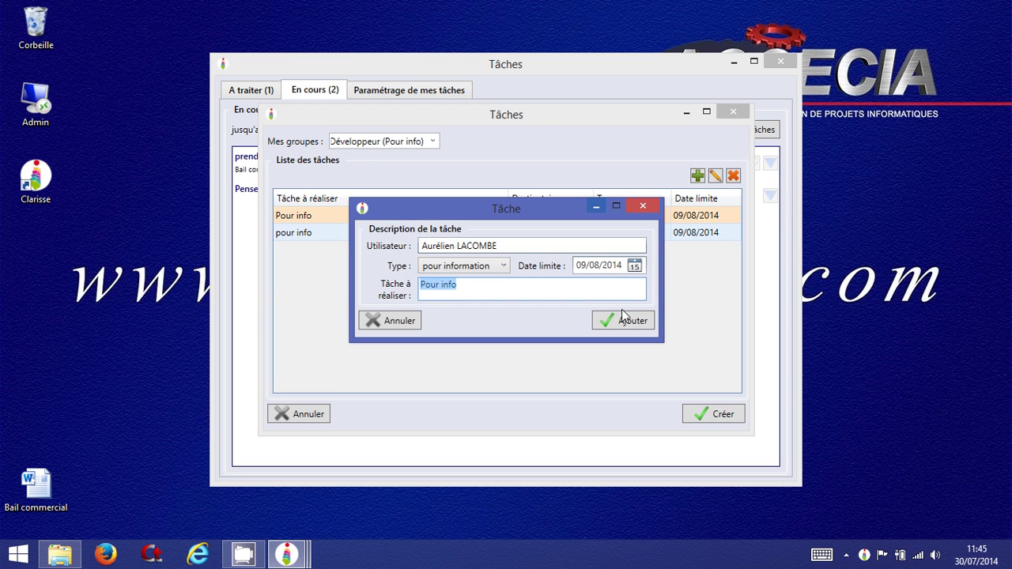
{"action": "type", "text": "autre test de tâche"}
{"action": "left_click", "coordinate": [424, 289]}
{"action": "key", "text": "BackSpace"}
{"action": "type", "text": "A"}
{"action": "key", "text": "End"}
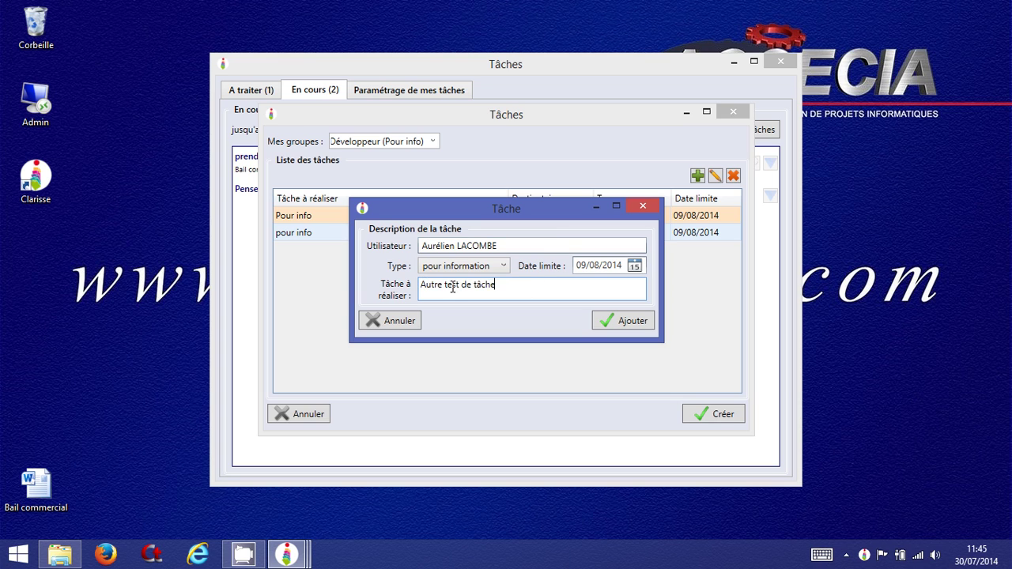
{"action": "key", "text": "ctrl+a"}
{"action": "key", "text": "ctrl+c"}
{"action": "left_click", "coordinate": [636, 323]}
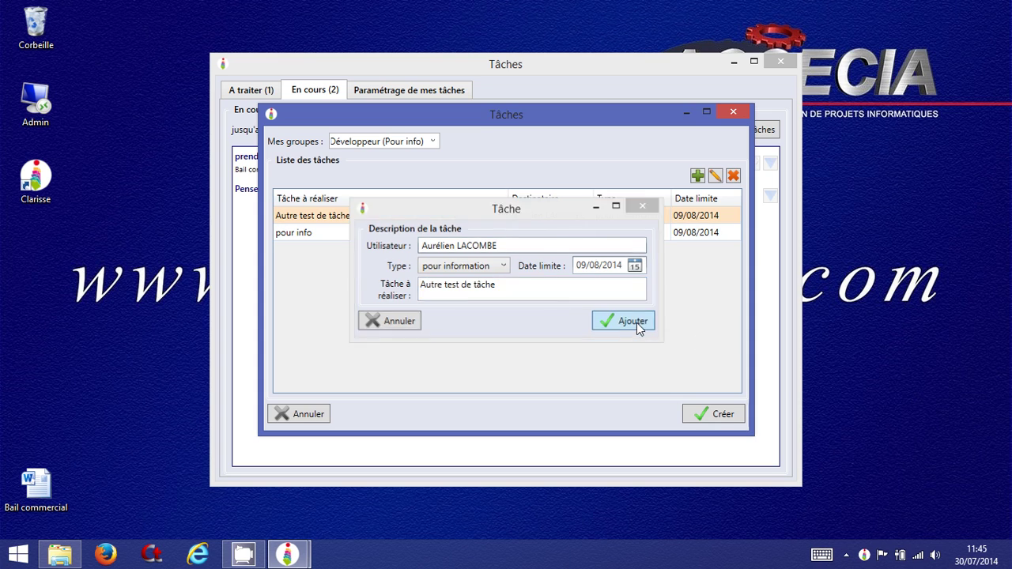
- Paste "Autre test de tâche" as the second task's description, save it and create both group tasks
{"action": "left_click", "coordinate": [414, 232]}
{"action": "left_click", "coordinate": [715, 175]}
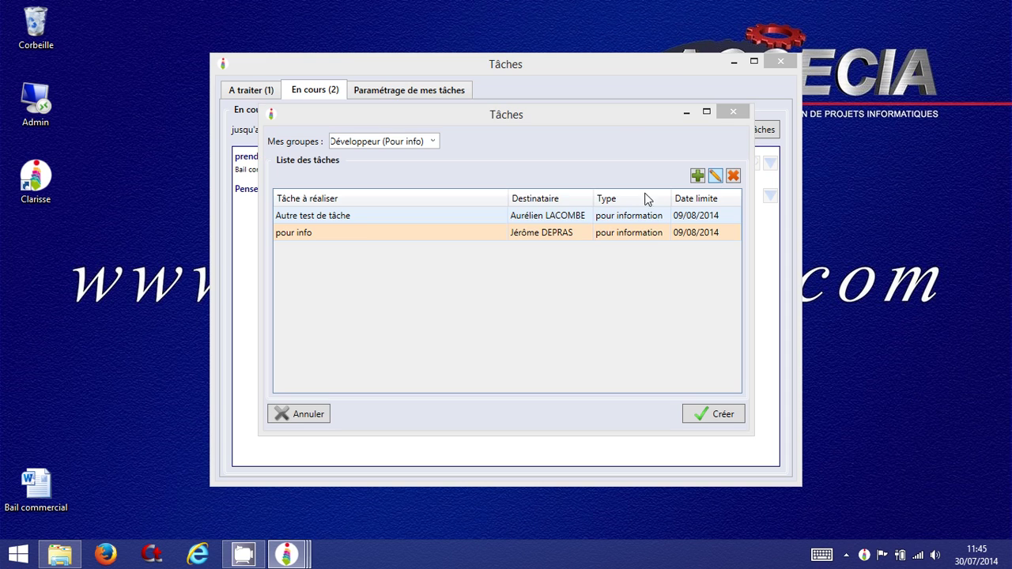
{"action": "key", "text": "ctrl+v"}
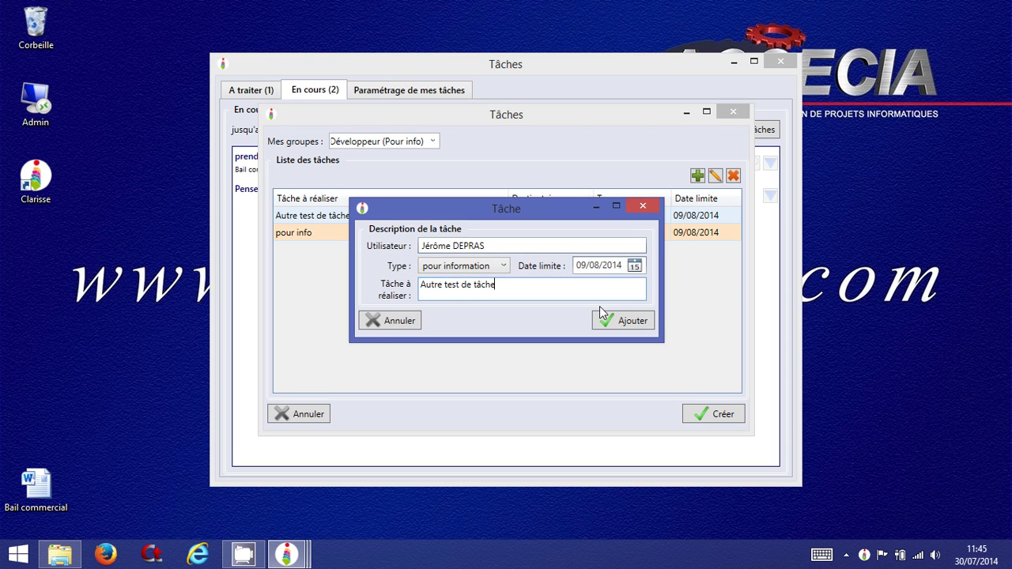
{"action": "left_click", "coordinate": [637, 321]}
{"action": "left_click", "coordinate": [727, 417]}
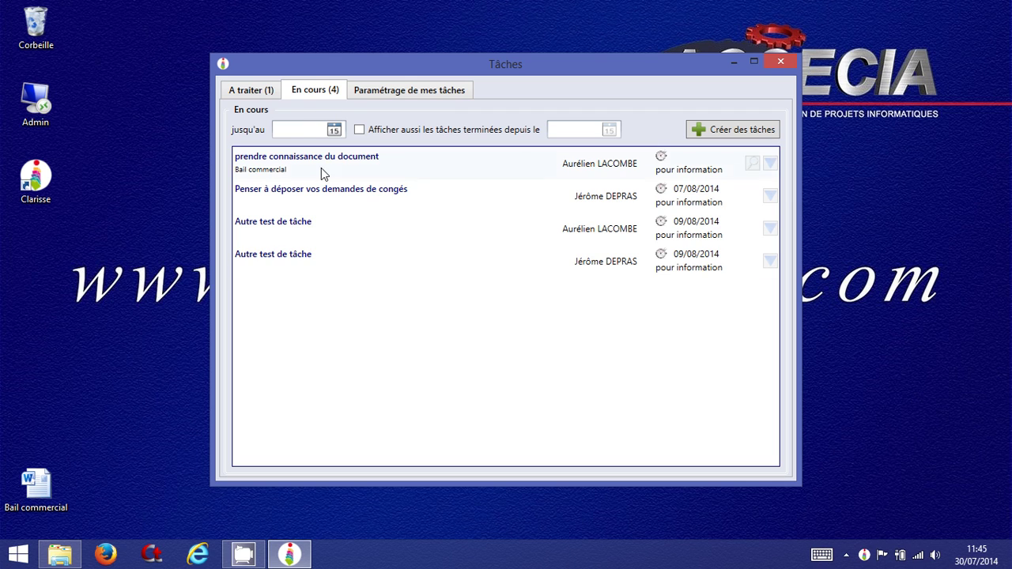
- Check the tasks awaiting handling and the configuration of the personal task groups
{"action": "left_click", "coordinate": [264, 93]}
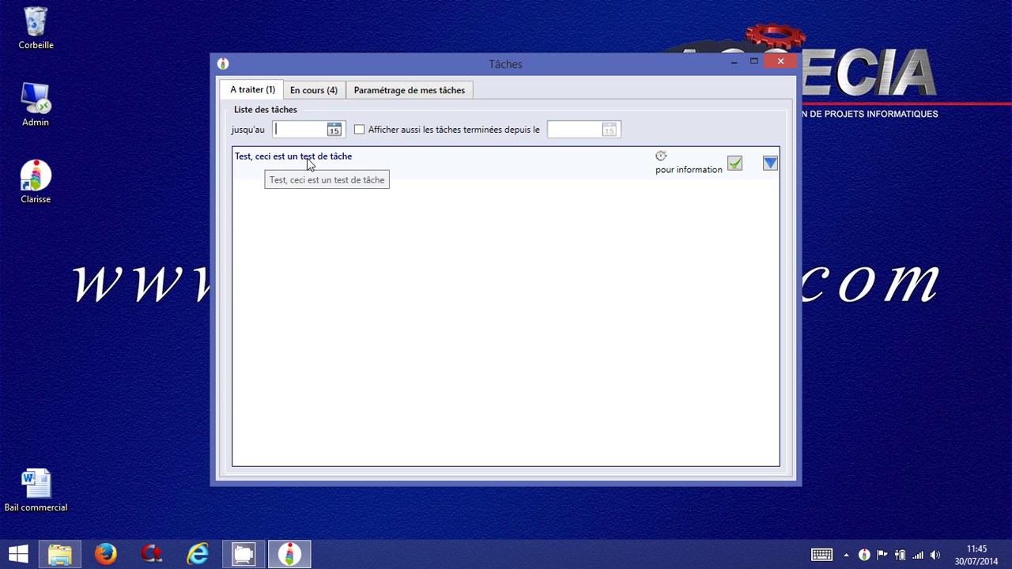
{"action": "left_click", "coordinate": [424, 93]}
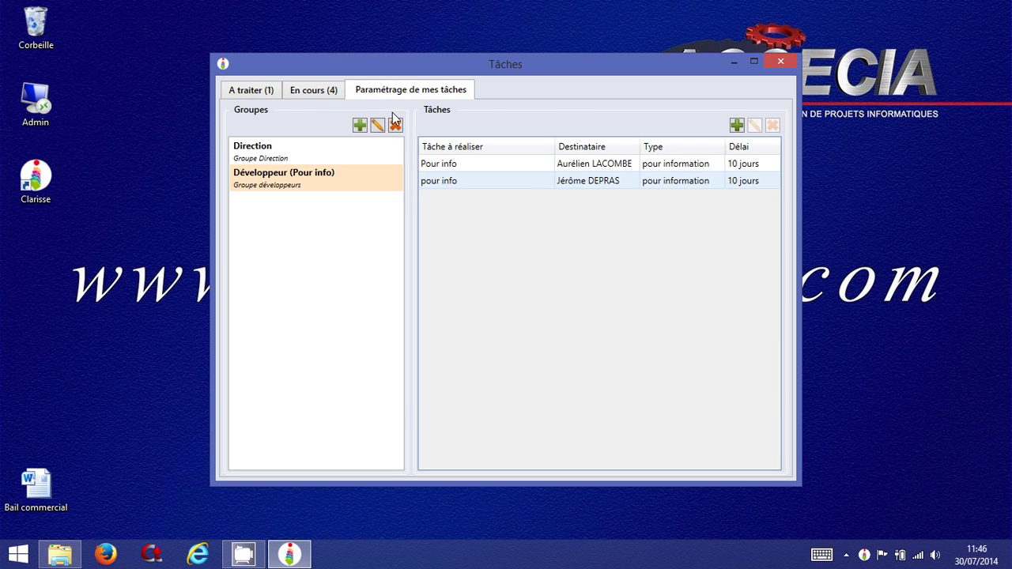